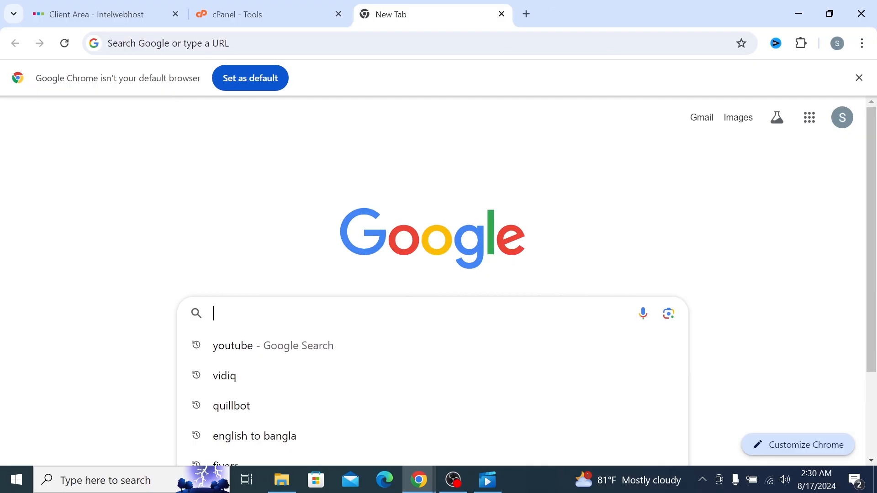
Step: Open the WordPress admin page at salmankhanseo.com/wp-admin/
text(almankh)
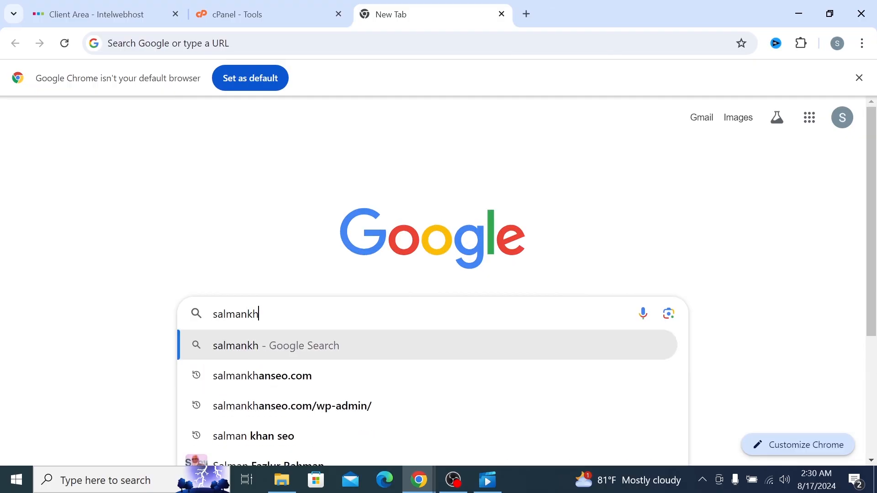
text(anseo.com)
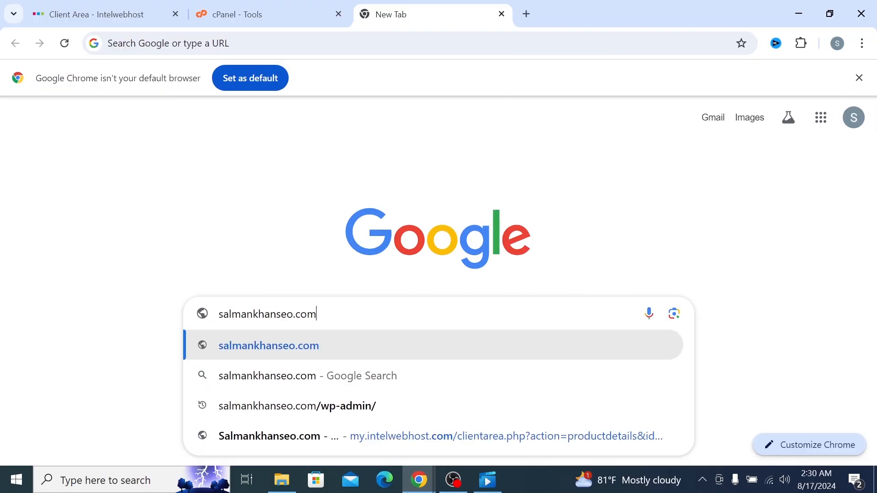
text(/)
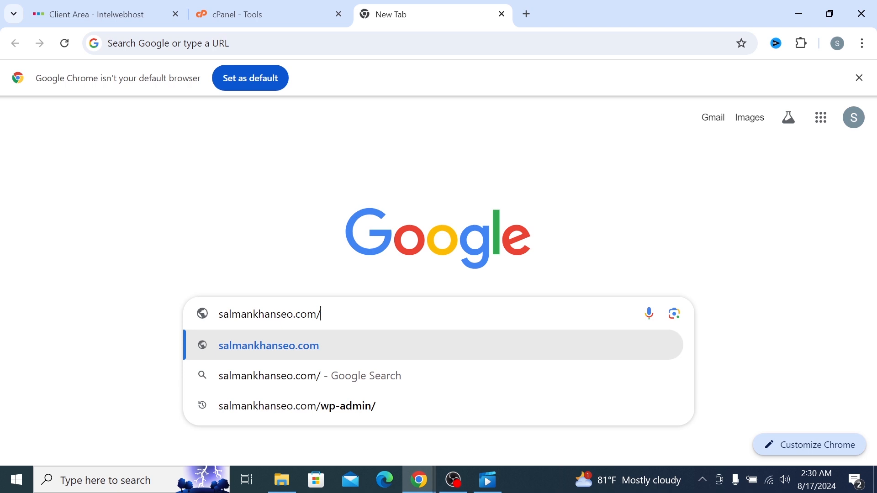
text(wo)
key(BackSpace)
text(p)
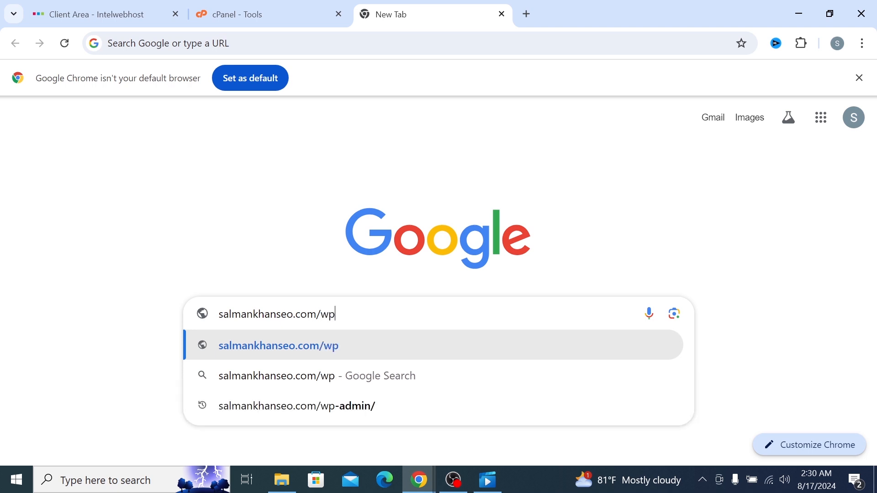
text(-admin)
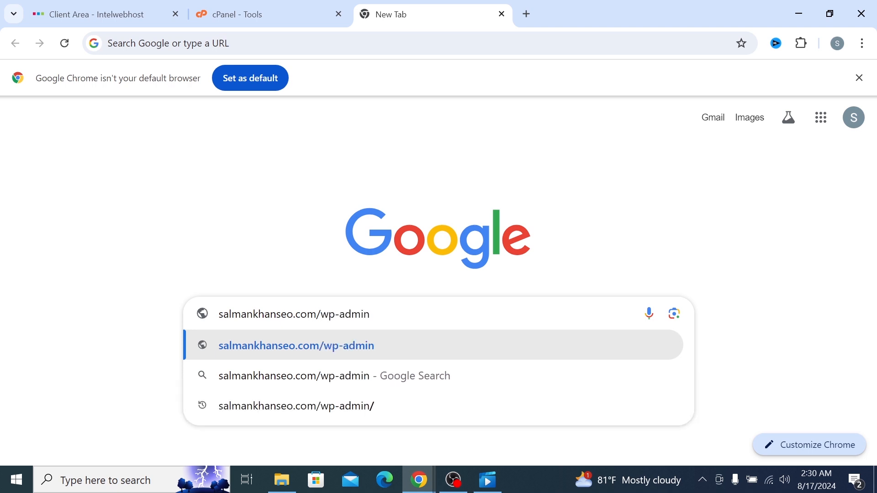
text(/)
key(Return)
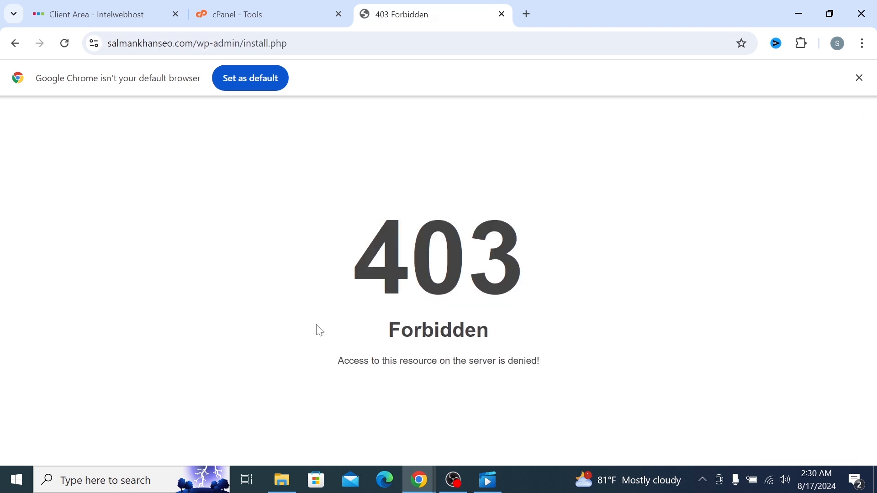
Step: Highlight and examine the error text on the loaded admin page
drag(355, 238, 401, 362)
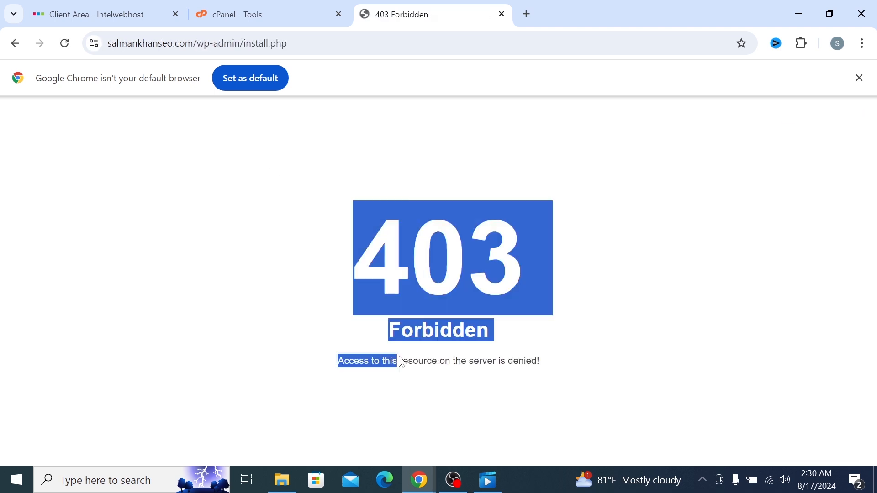
click(410, 378)
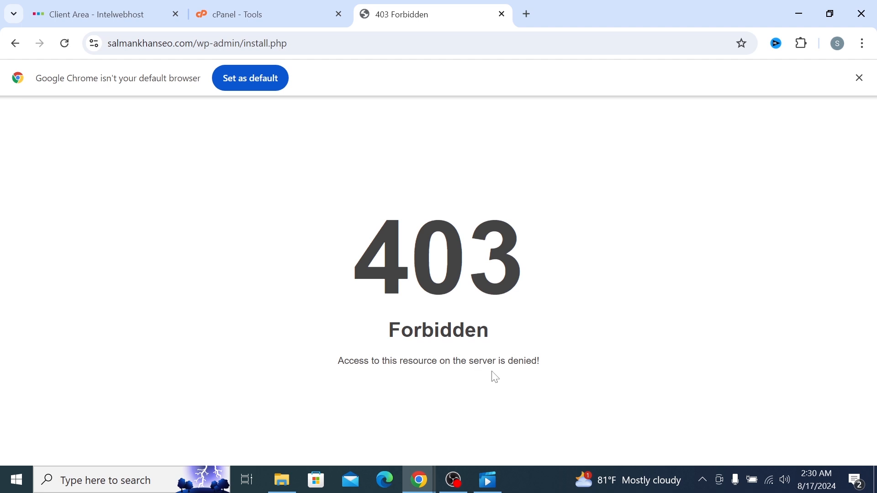
drag(492, 361, 292, 220)
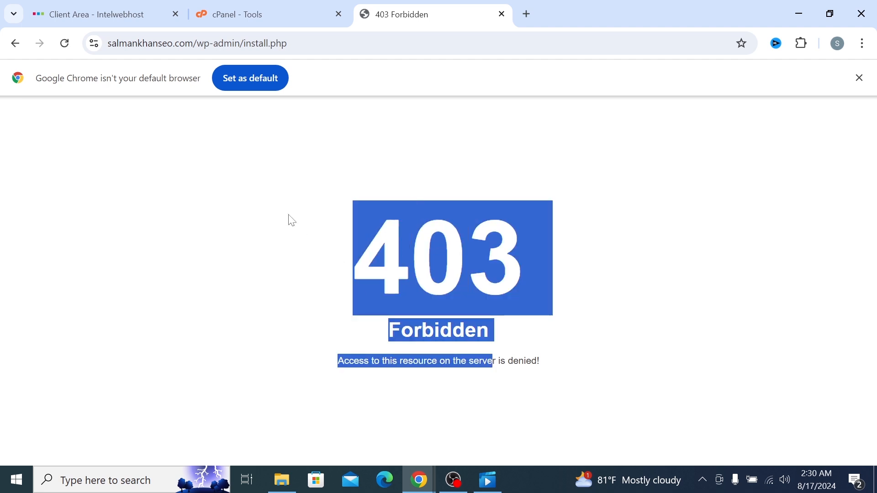
right_click(274, 206)
click(204, 211)
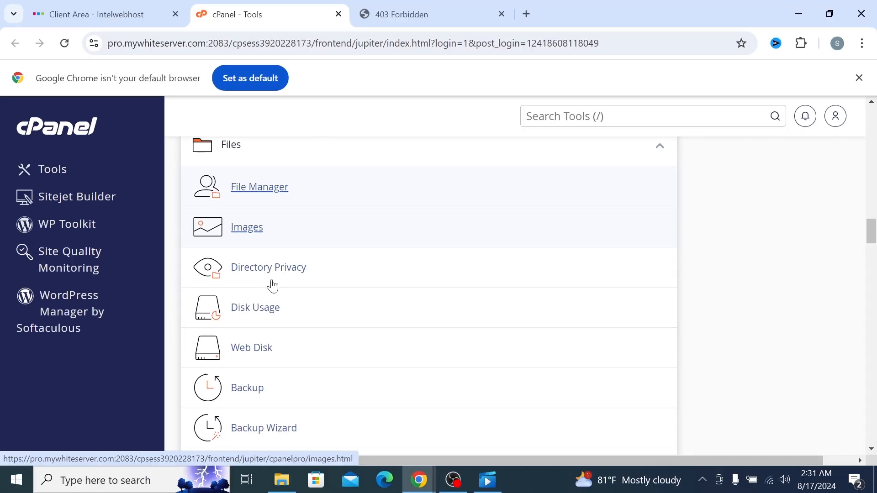
Step: Return to the cPanel tools and open File Manager from the Files section
scroll(272, 285, up, 1)
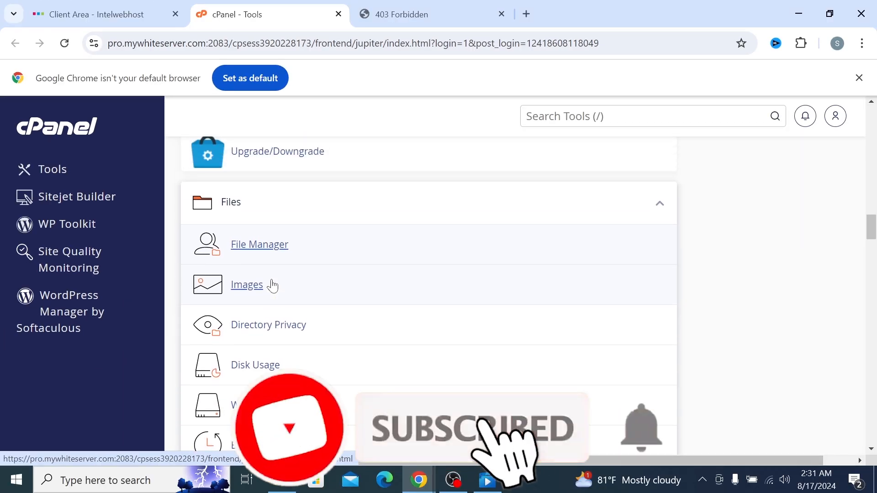
scroll(272, 285, up, 2)
scroll(272, 286, up, 1)
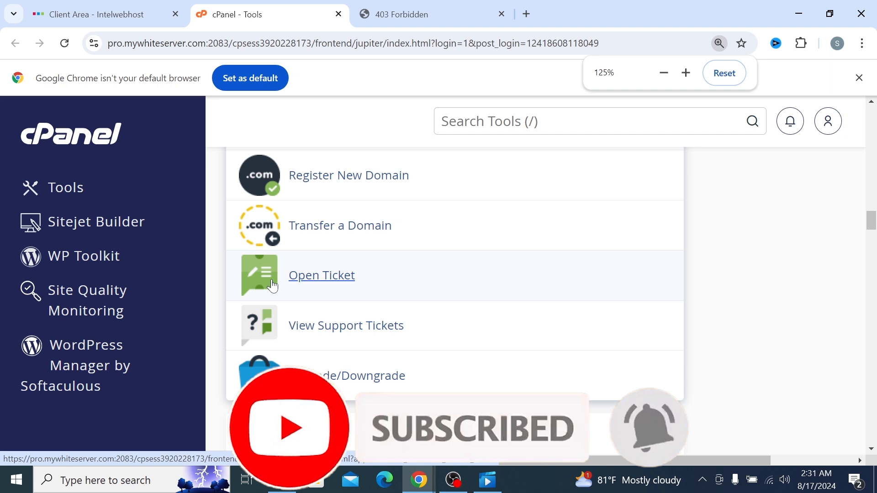
scroll(275, 294, down, 2)
scroll(280, 295, down, 3)
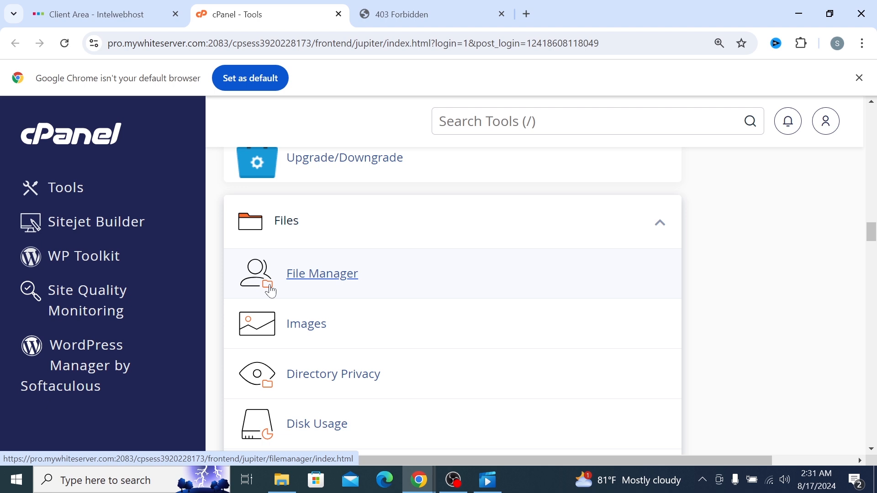
click(325, 276)
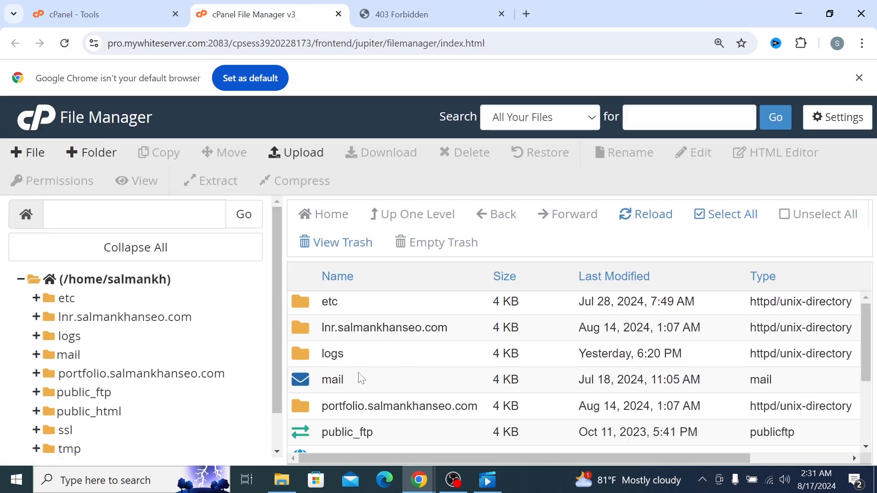
Step: Reset the page zoom, open the public_html folder and look through its contents
scroll(358, 379, down, 2)
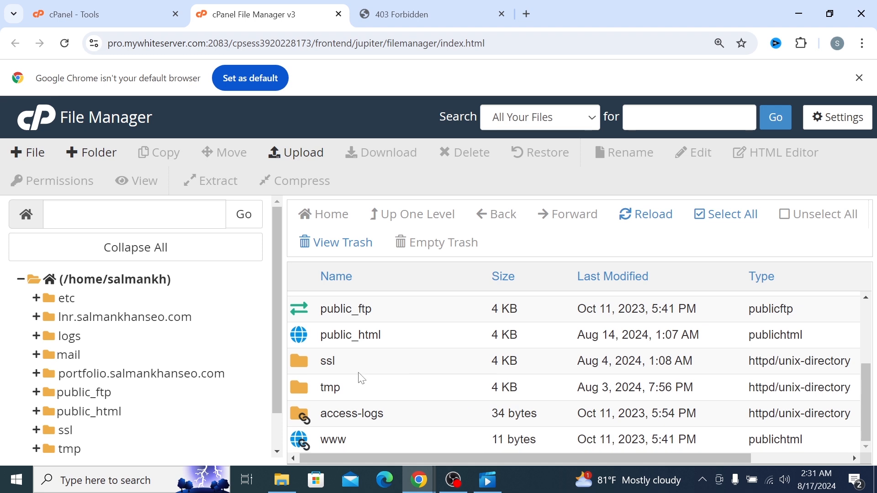
key(ctrl+0)
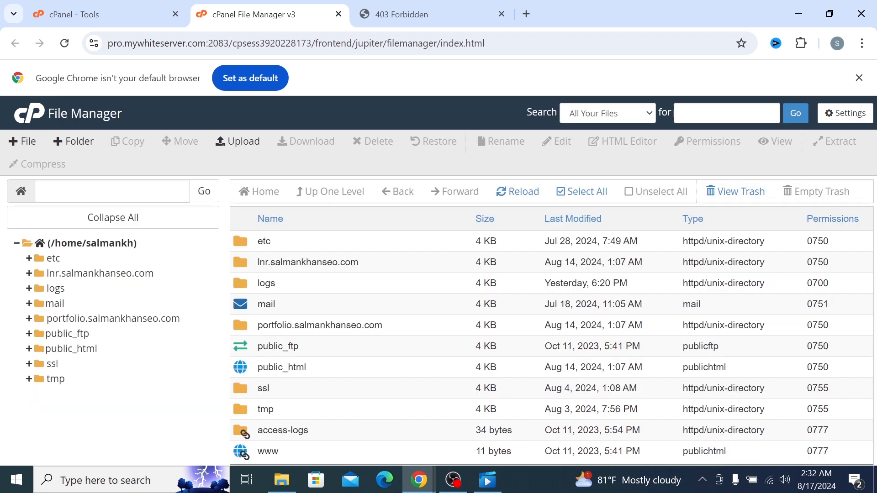
double_click(245, 371)
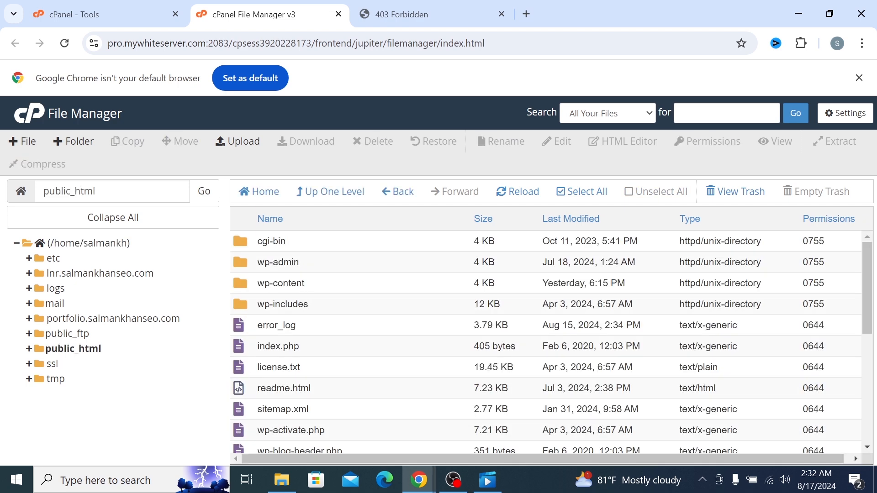
scroll(546, 341, down, 5)
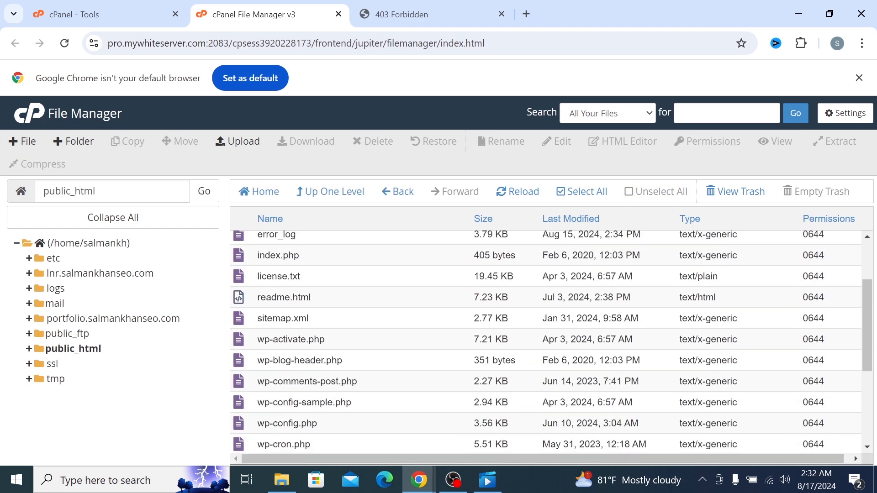
scroll(546, 342, up, 5)
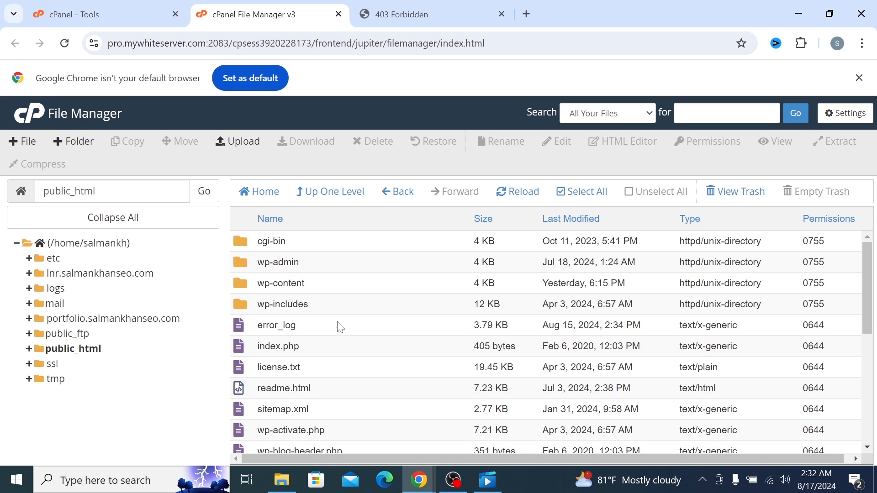
Step: Mark the cgi-bin, wp-admin, wp-content and wp-includes folders with red arrows in the screenshot tool, and discard the capture
click(704, 483)
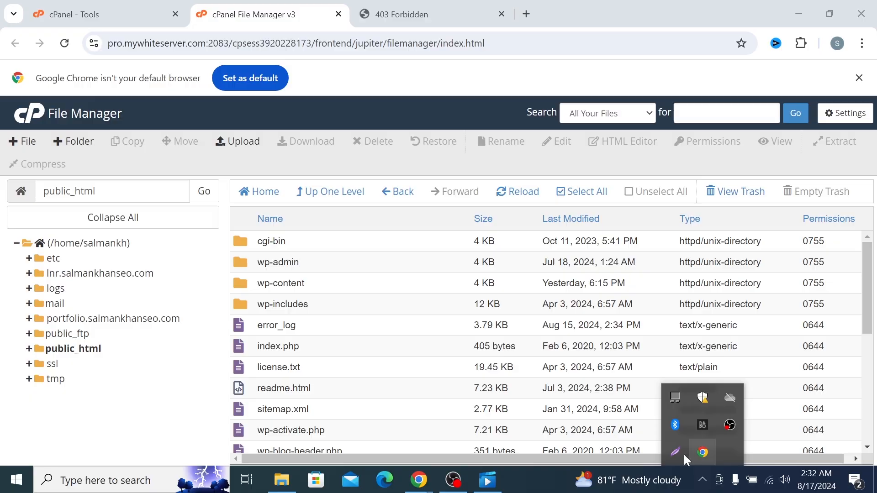
click(675, 453)
mouse_move(214, 218)
mouse_down()
mouse_move(250, 253)
mouse_move(359, 313)
mouse_move(454, 316)
mouse_up()
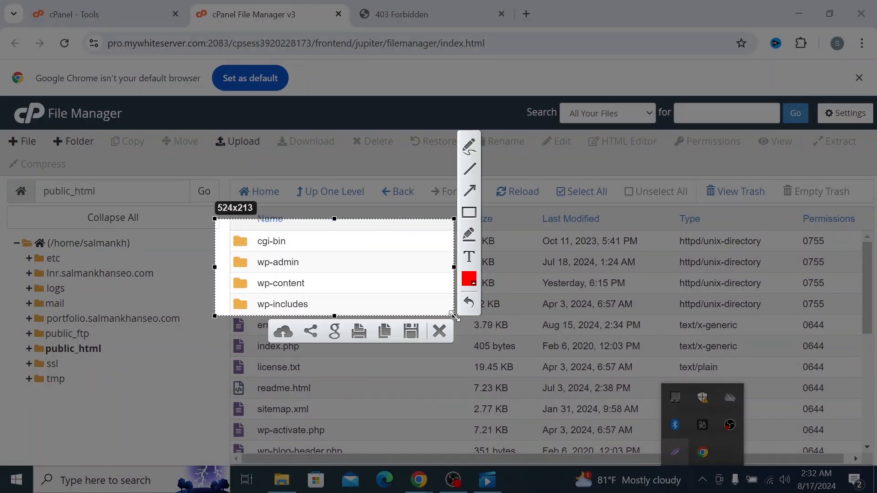
click(469, 190)
drag(137, 234, 227, 240)
drag(101, 269, 232, 261)
drag(90, 297, 224, 283)
drag(137, 325, 226, 311)
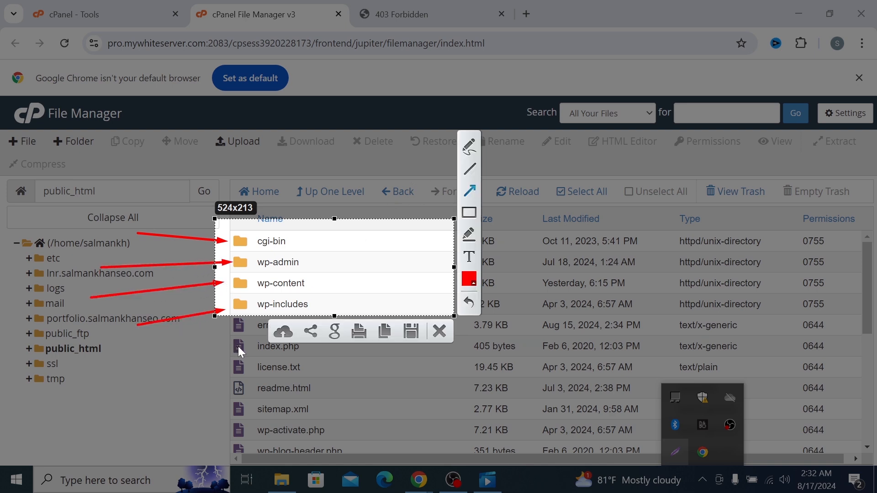
right_click(273, 248)
click(302, 333)
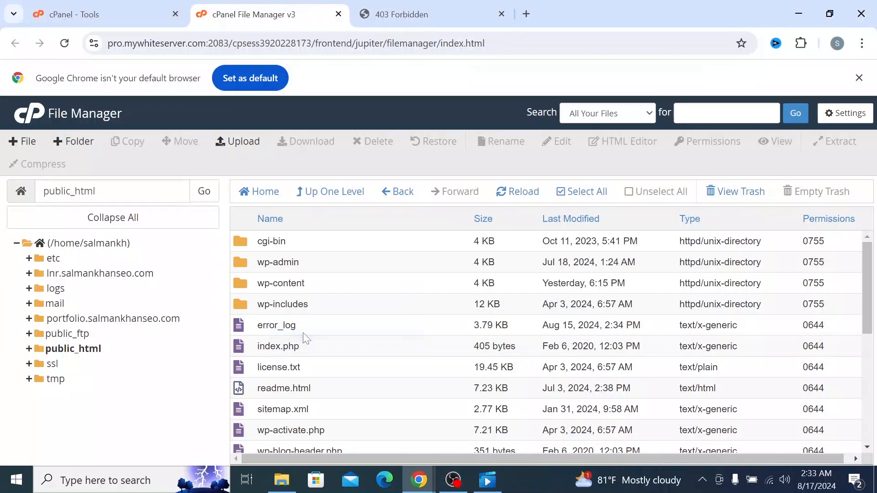
Step: Mark the error_log, index.php and license.txt files with red arrows in a new screenshot area, and discard the capture
click(702, 480)
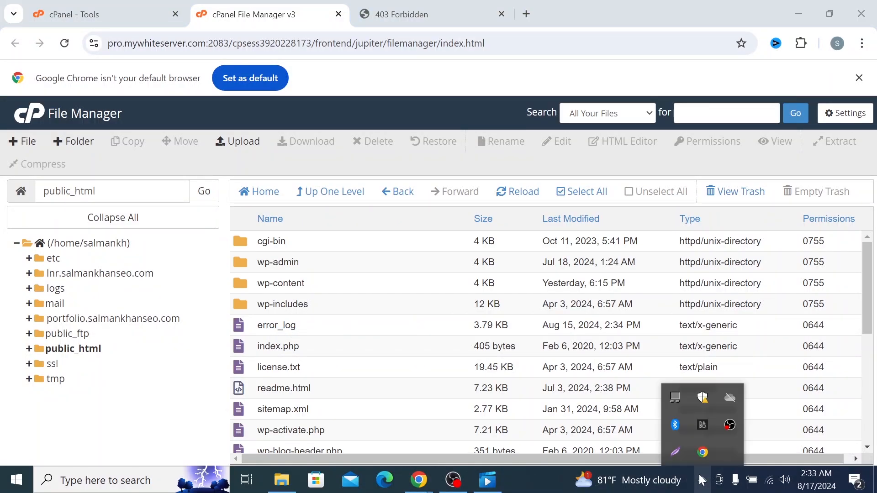
click(675, 452)
drag(185, 315, 478, 458)
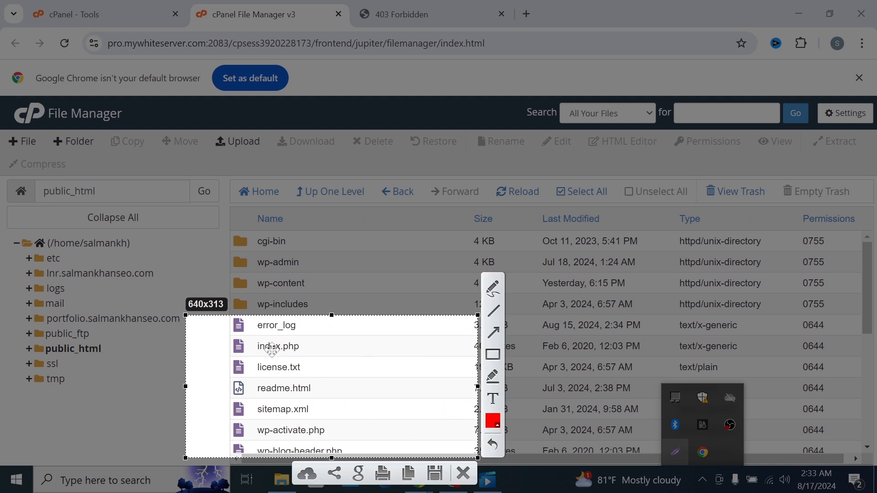
click(494, 334)
drag(130, 336, 227, 333)
drag(124, 366, 238, 351)
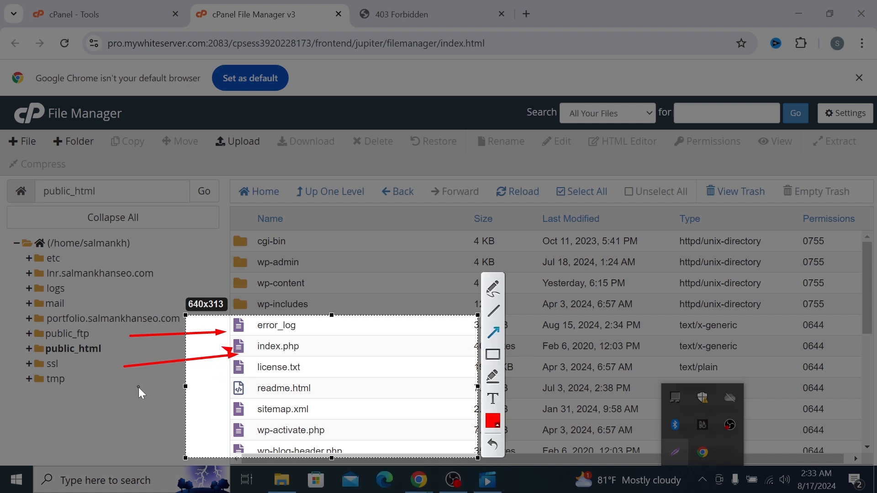
drag(139, 388, 232, 367)
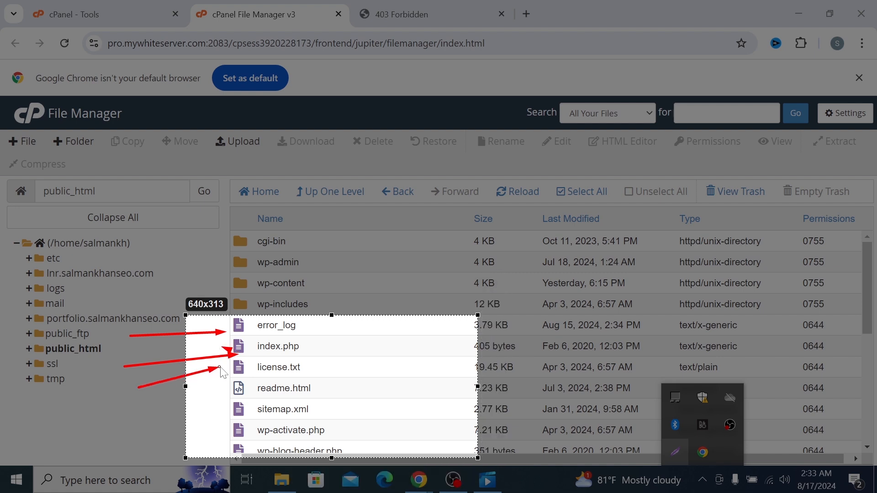
right_click(268, 369)
click(293, 362)
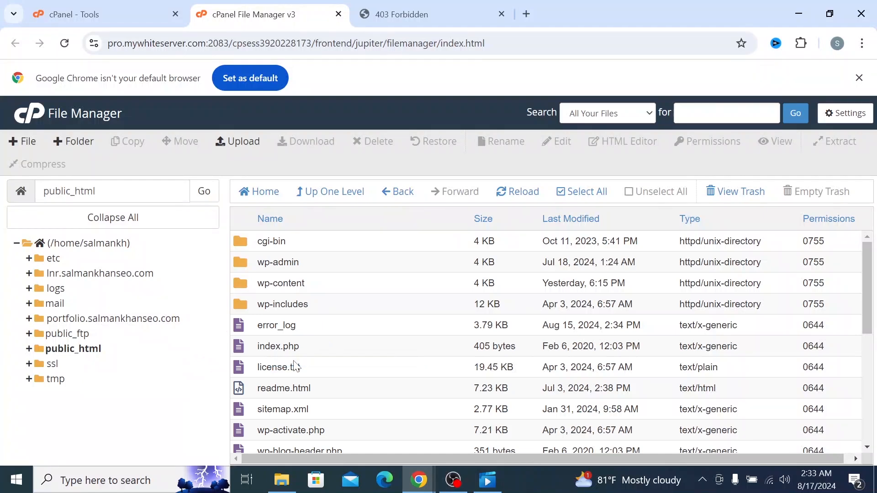
Step: Shift the File Manager window aside and select its Permissions column with the screenshot tool, ready for rectangle annotations
drag(527, 24, 103, 45)
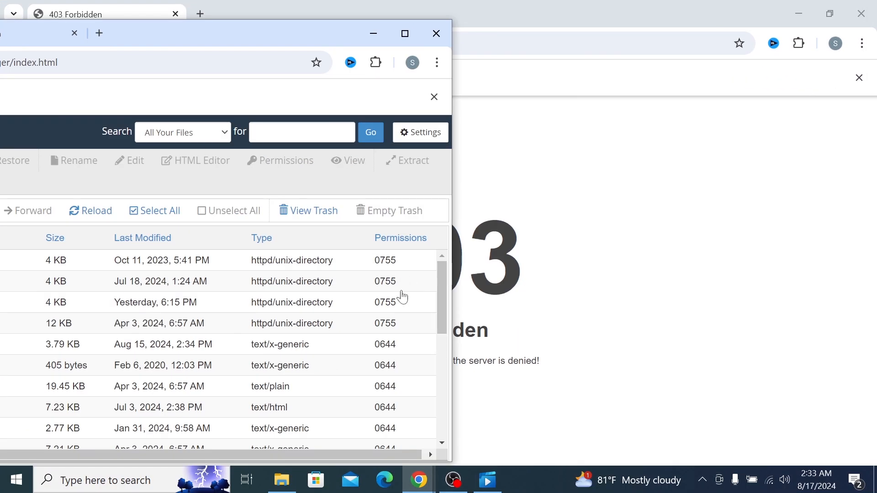
click(702, 480)
click(676, 452)
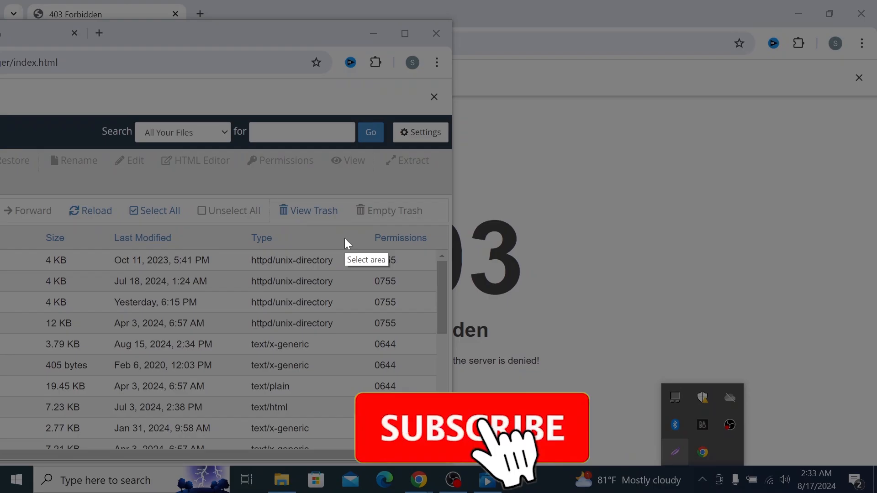
drag(348, 238, 428, 453)
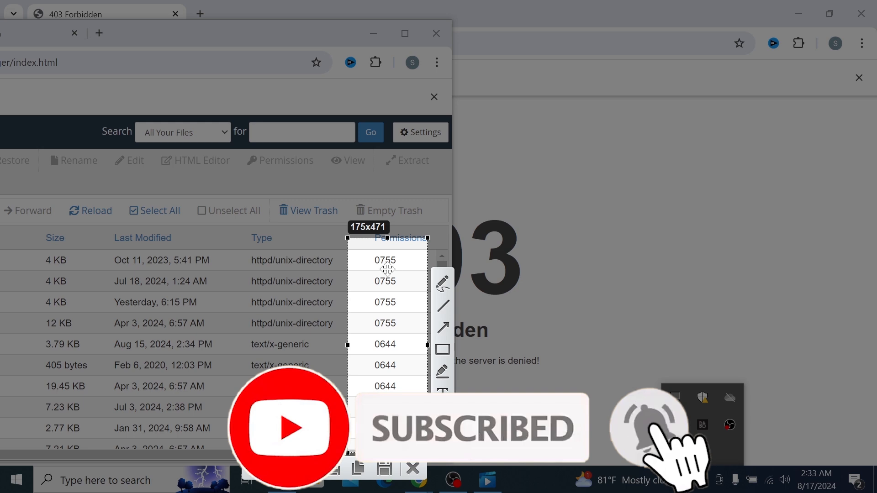
click(442, 349)
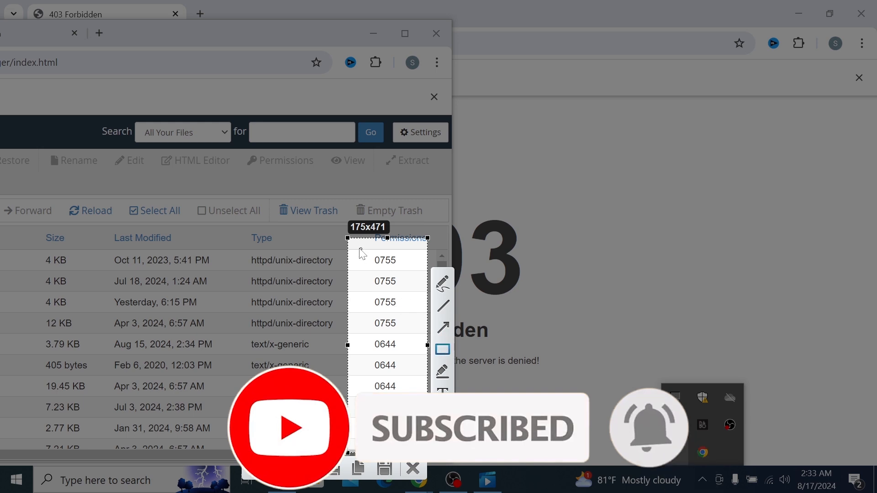
Step: Outline the 0755 and 0644 entries in the Permissions column with red rectangles, and discard the capture
drag(357, 247, 411, 268)
drag(354, 275, 428, 291)
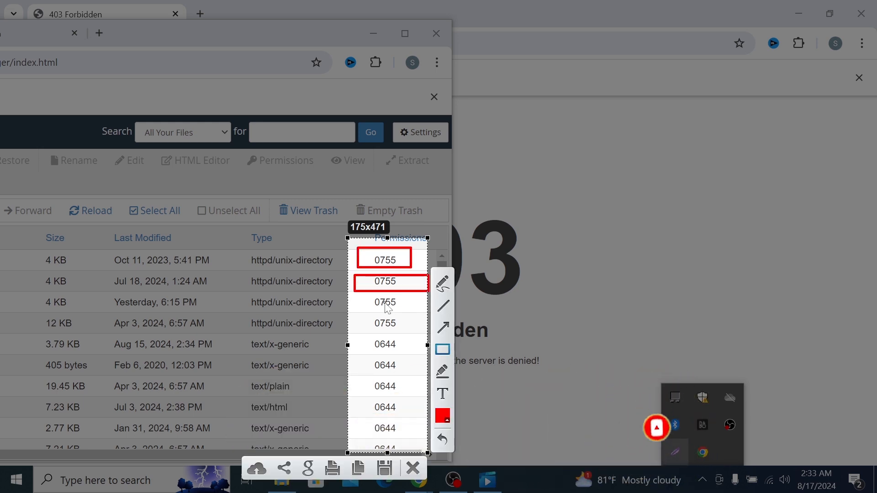
drag(352, 295, 418, 316)
drag(342, 315, 420, 327)
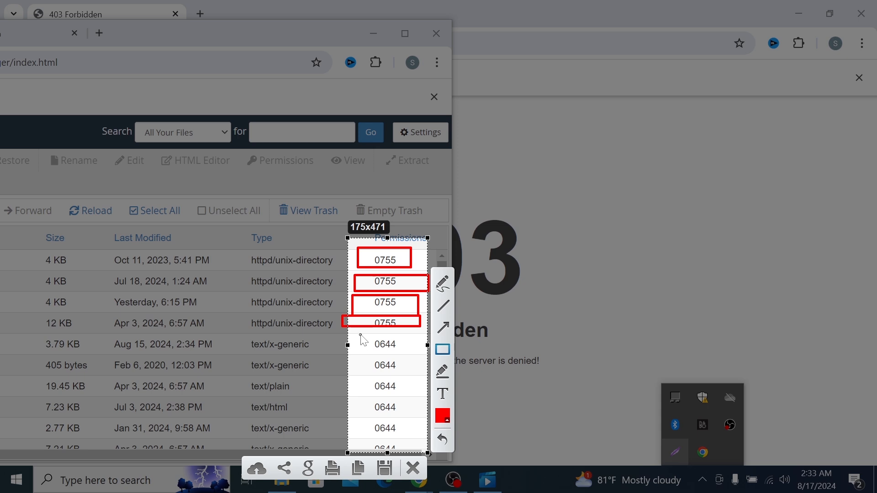
drag(360, 334, 408, 357)
mouse_move(344, 361)
mouse_down()
mouse_move(418, 378)
mouse_move(379, 388)
mouse_move(406, 398)
mouse_move(411, 416)
mouse_up()
right_click(385, 322)
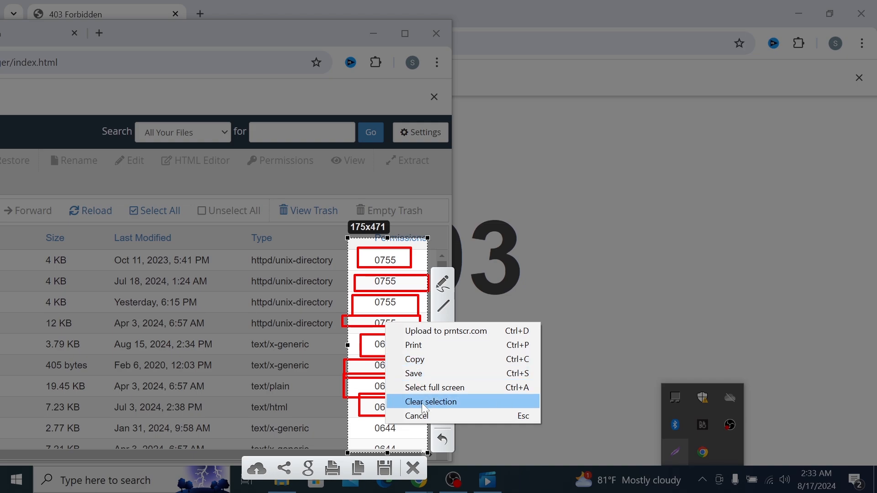
click(421, 416)
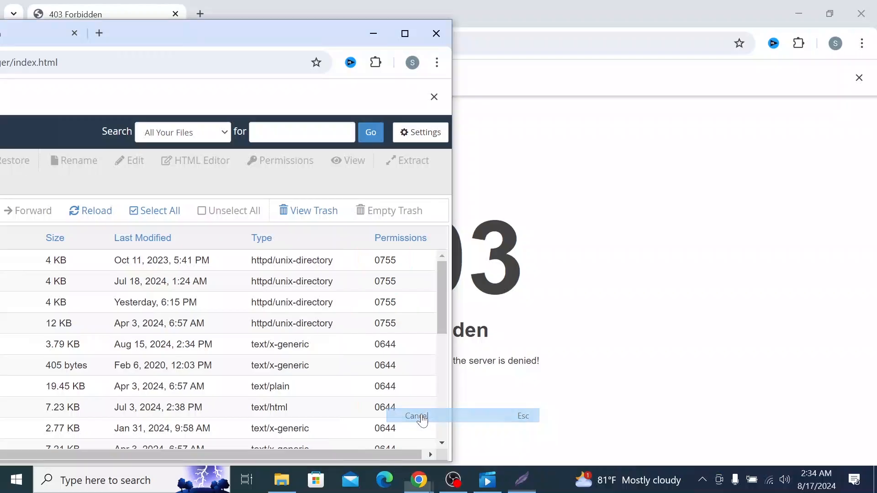
Step: Open the File Manager preferences and maximize the browser window
click(405, 36)
drag(508, 21, 228, 29)
drag(416, 23, 310, 45)
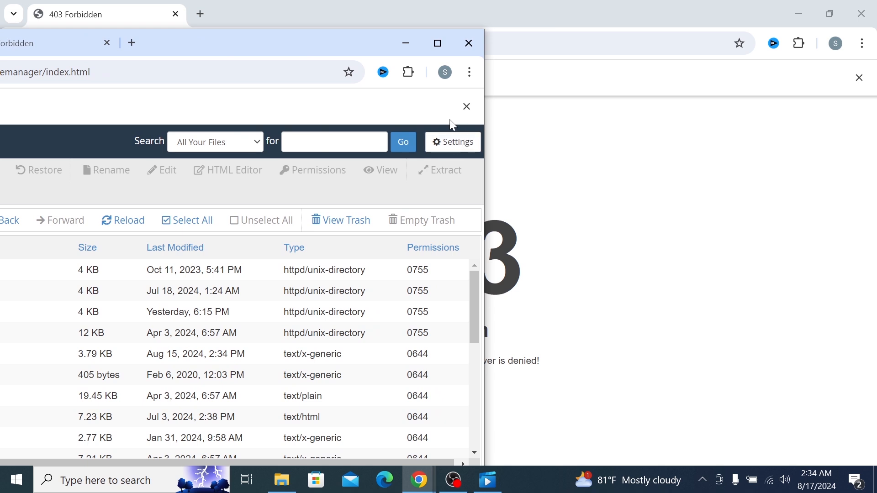
click(442, 150)
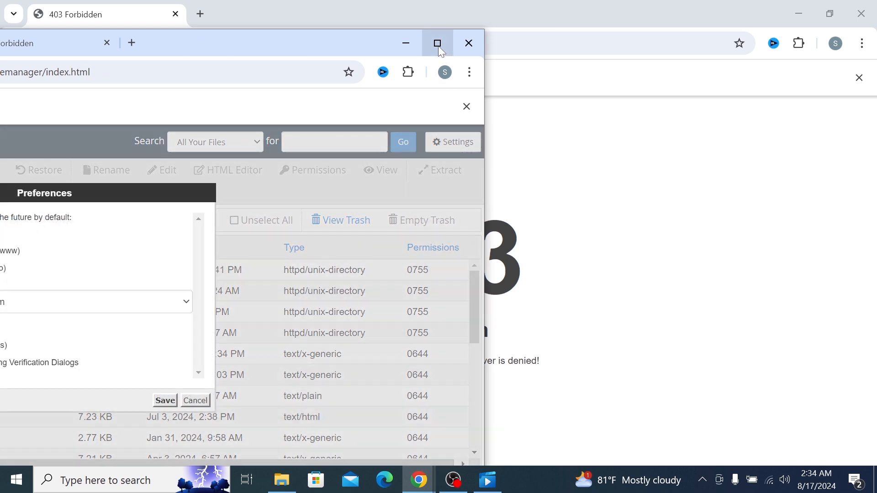
click(440, 48)
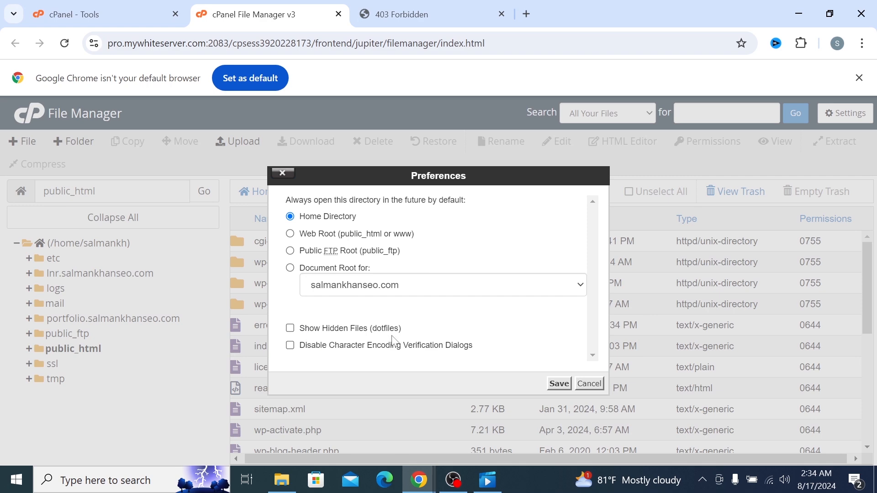
Step: Capture the lower part of the Preferences dialog, outline the Show Hidden Files option with a red rectangle, and discard the capture
click(702, 480)
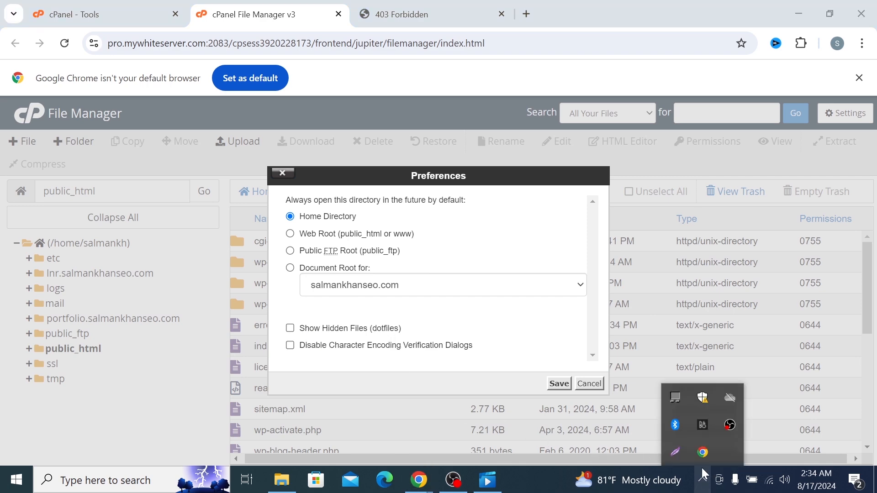
click(675, 452)
drag(197, 291, 484, 432)
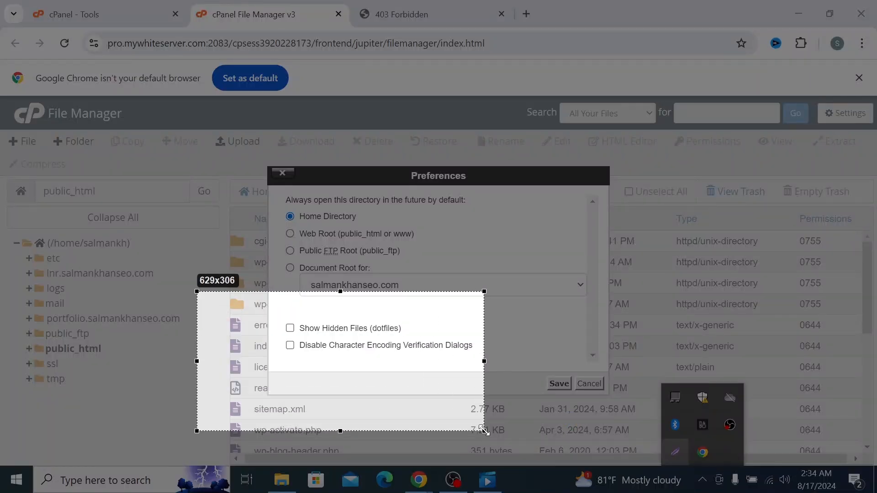
click(501, 327)
mouse_move(237, 305)
mouse_down()
mouse_move(313, 330)
mouse_move(423, 336)
mouse_up()
right_click(283, 329)
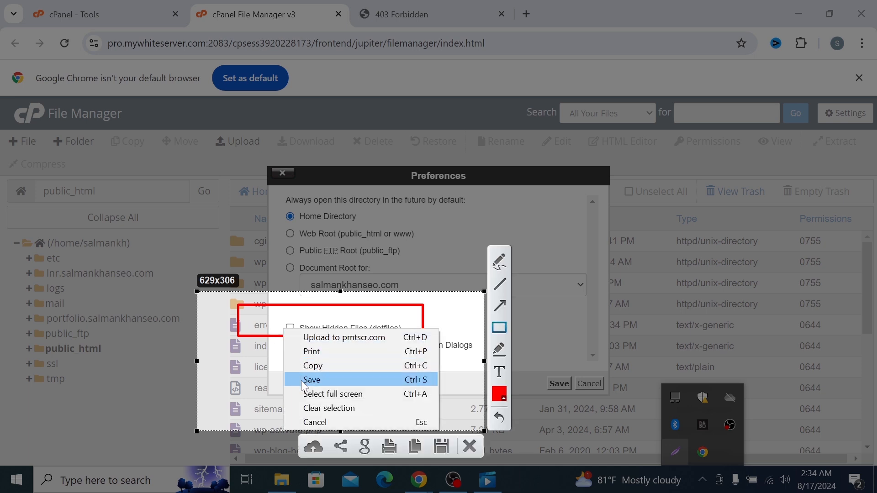
click(308, 423)
Step: Enable Show Hidden Files (dotfiles), save the preferences and look through the public_html listing
click(291, 329)
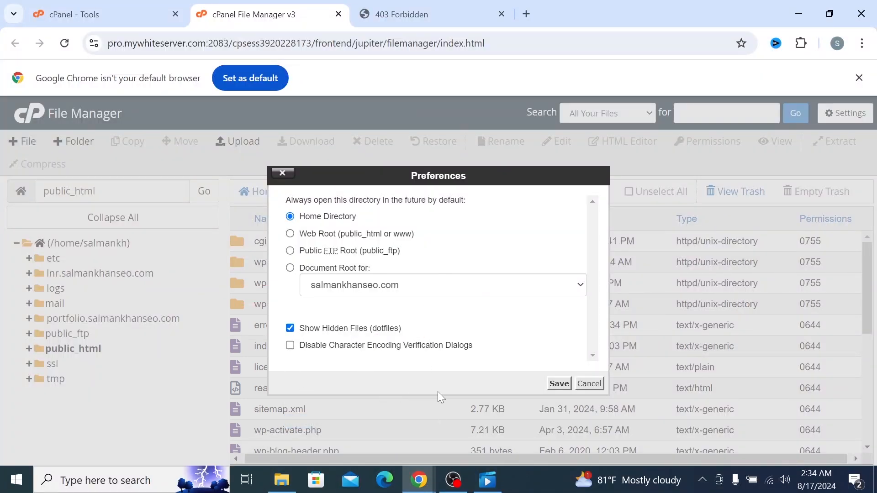
click(558, 388)
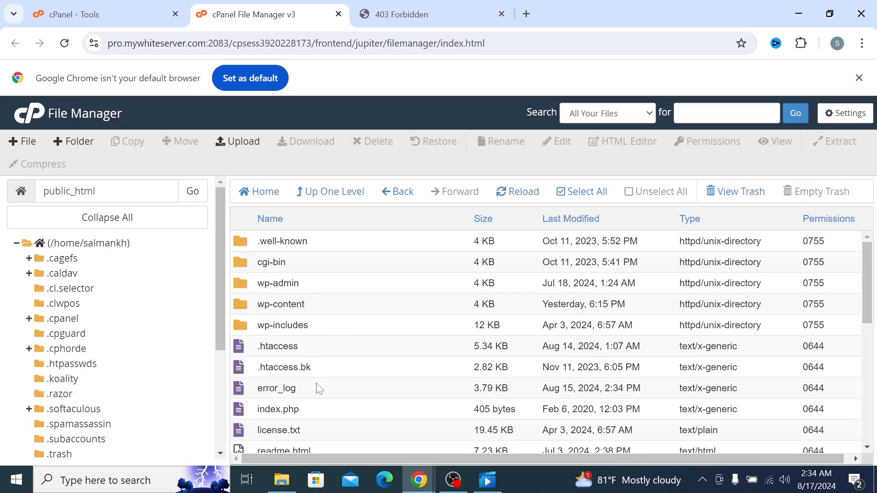
scroll(319, 388, down, 7)
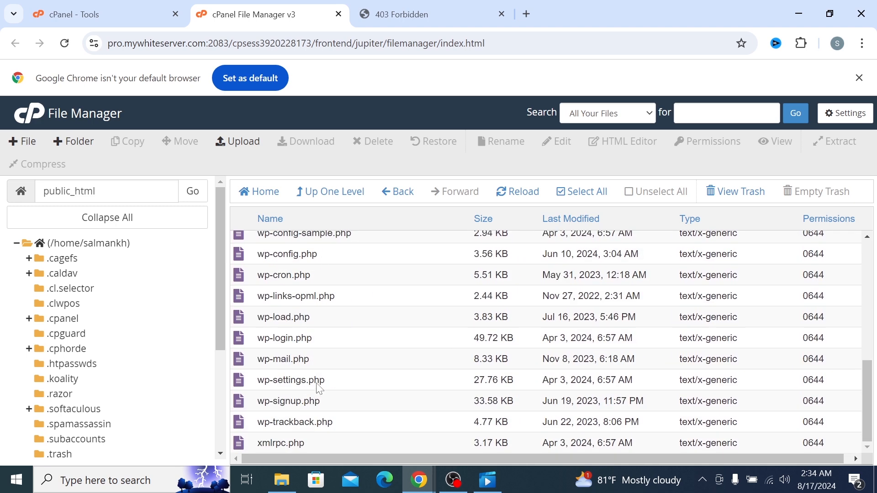
scroll(546, 341, up, 7)
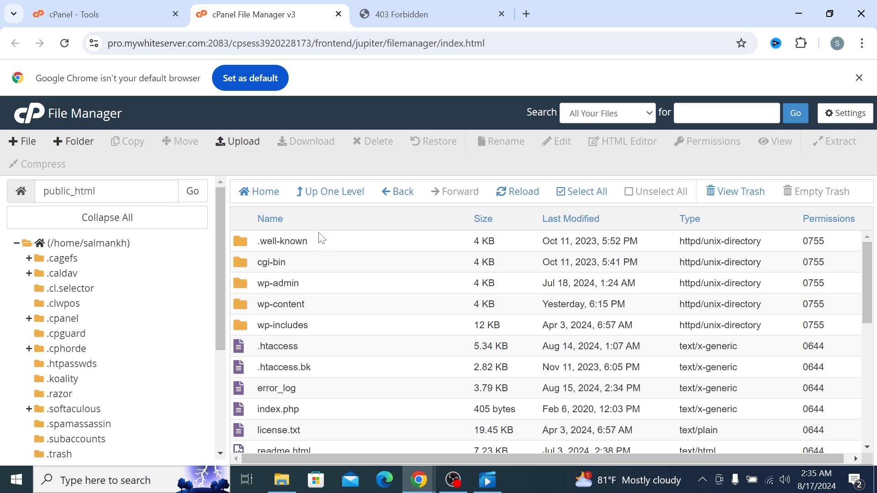
Step: Open the permission settings of the .well-known folder and move the browser window aside
click(282, 241)
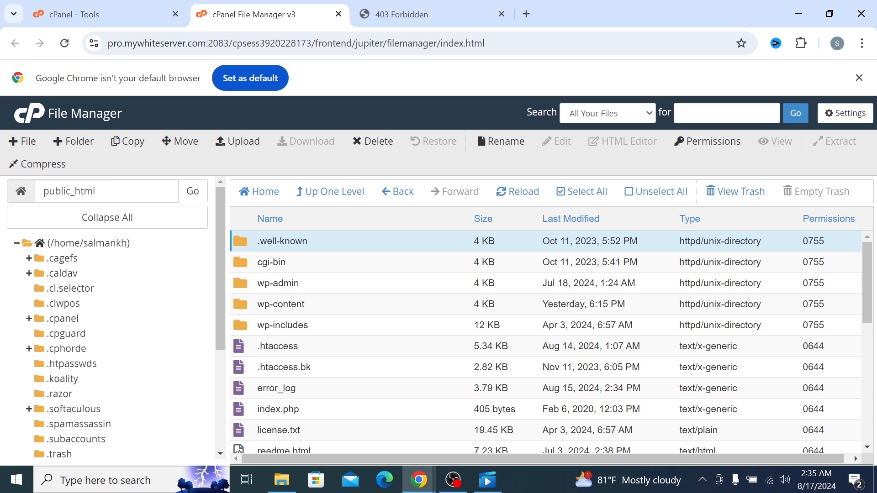
right_click(276, 246)
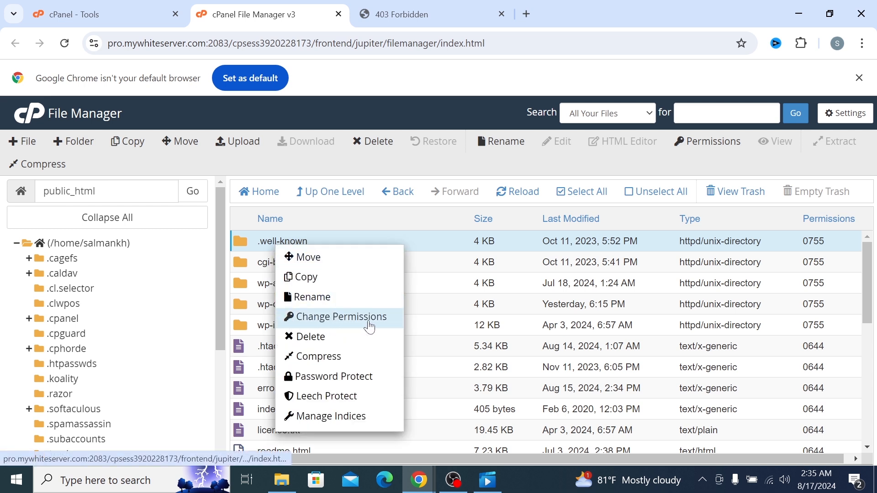
click(322, 319)
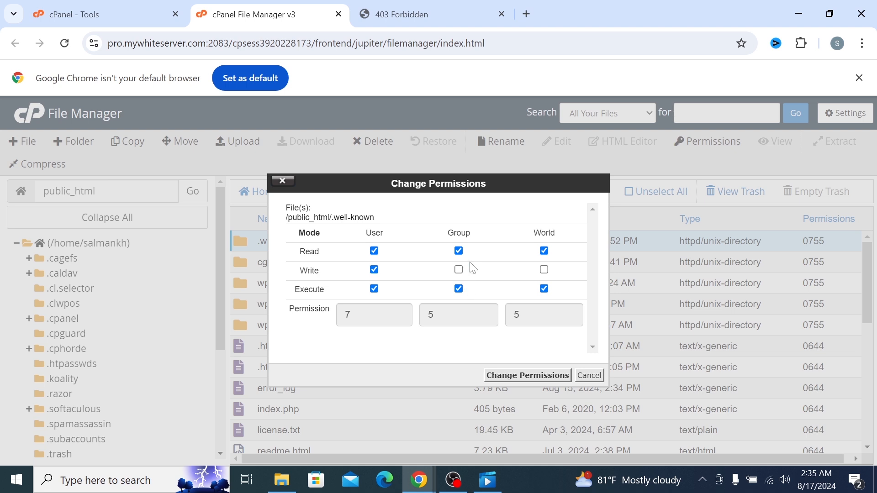
drag(522, 26, 393, 44)
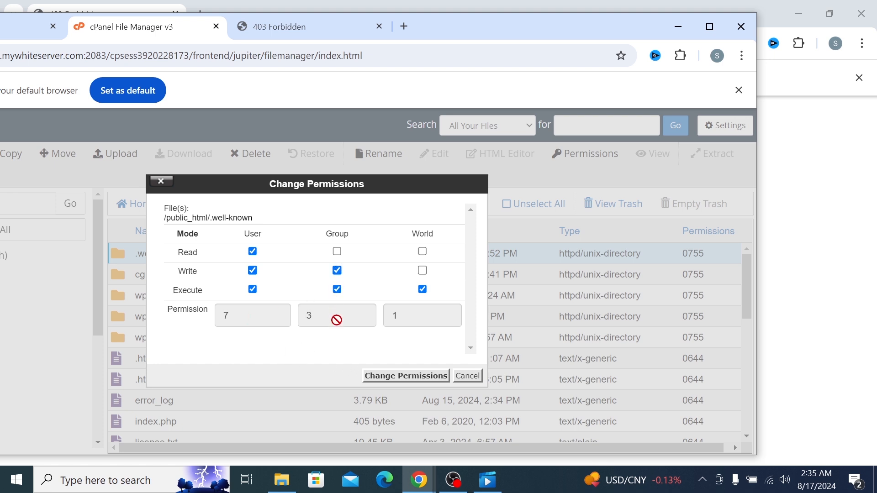
Step: Set the .well-known folder's permissions to 755 in the dialog, cancel it without applying, and maximize the window again
click(337, 252)
click(337, 270)
click(422, 252)
drag(426, 20, 429, 24)
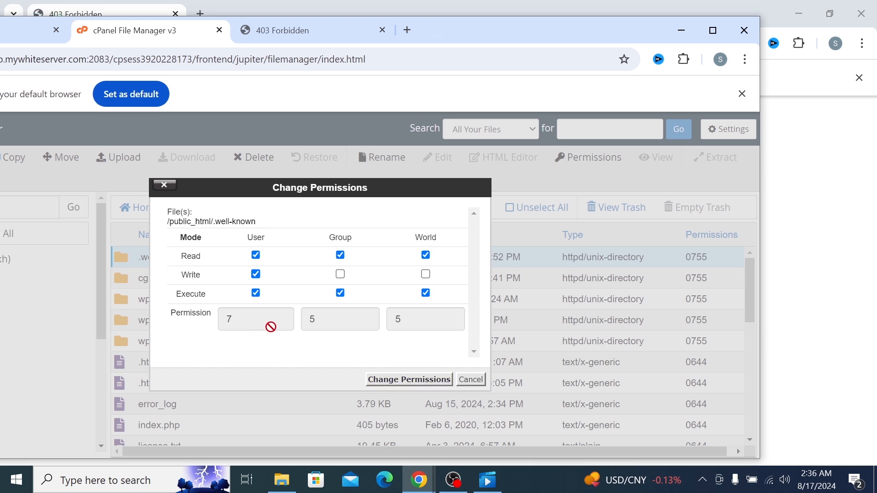
click(471, 381)
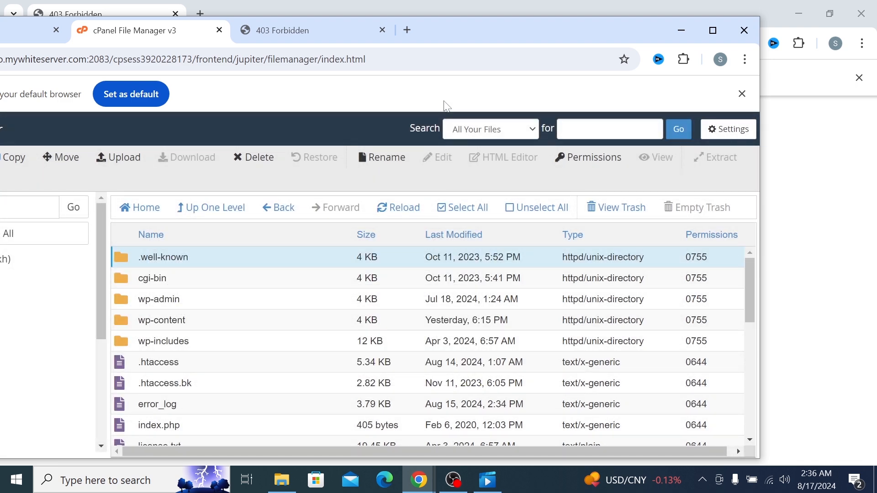
drag(436, 40, 451, 1)
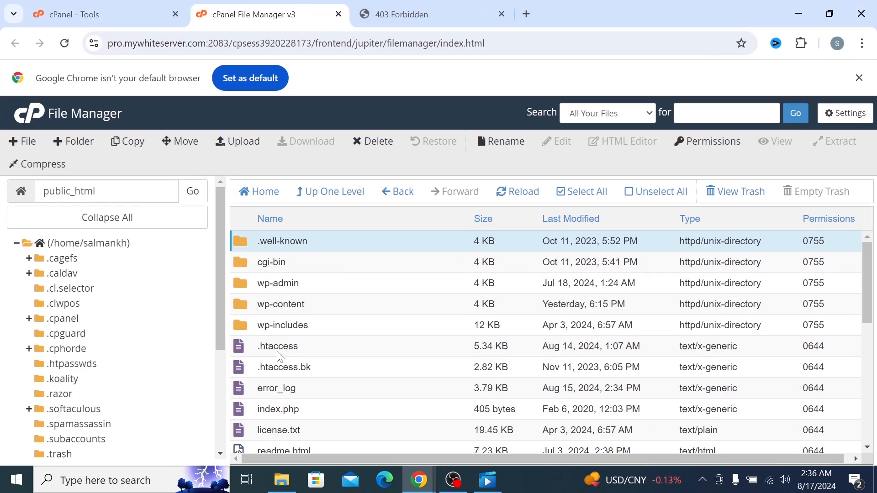
Step: Check the permission settings of the .htaccess file and close them without changes
click(278, 348)
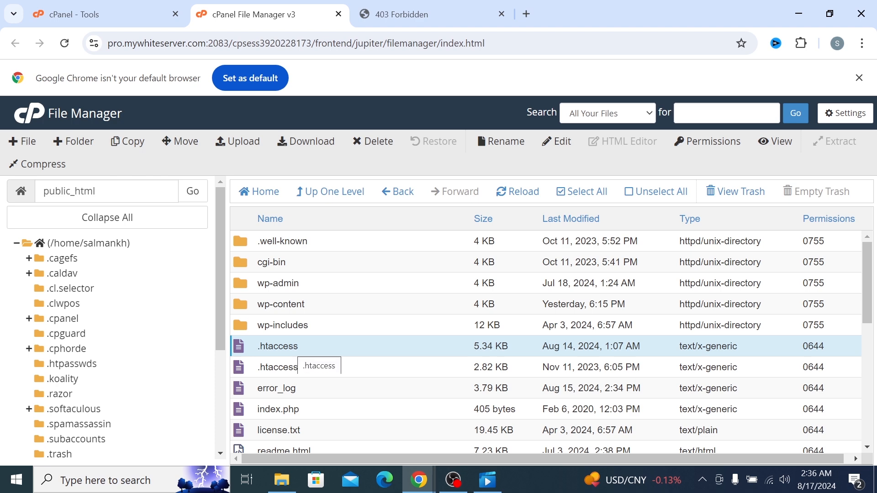
right_click(290, 350)
click(352, 405)
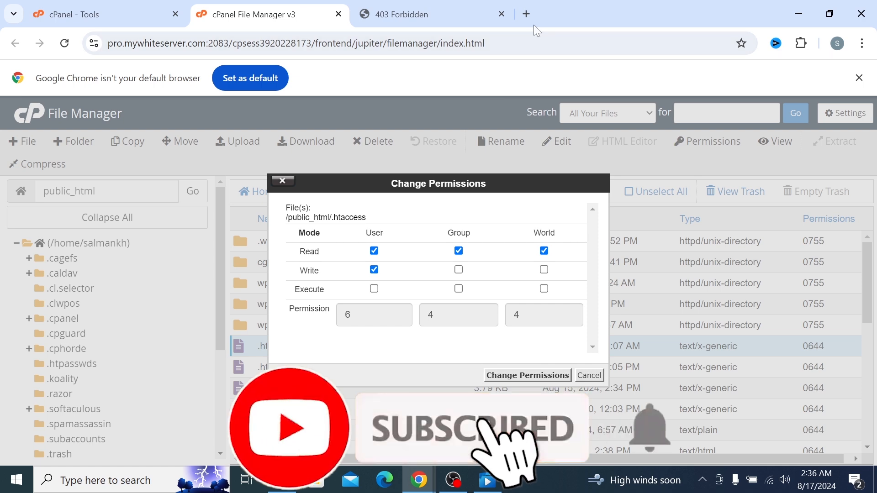
drag(534, 25, 337, 50)
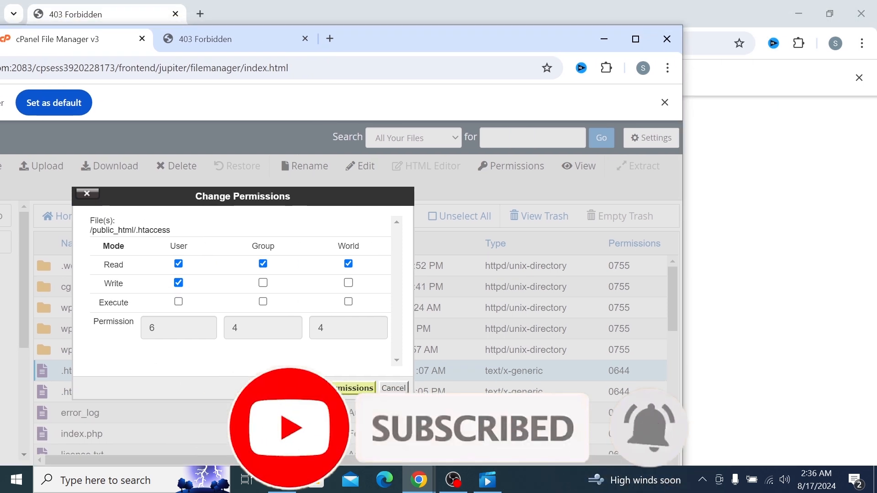
key(Escape)
drag(388, 38, 421, 5)
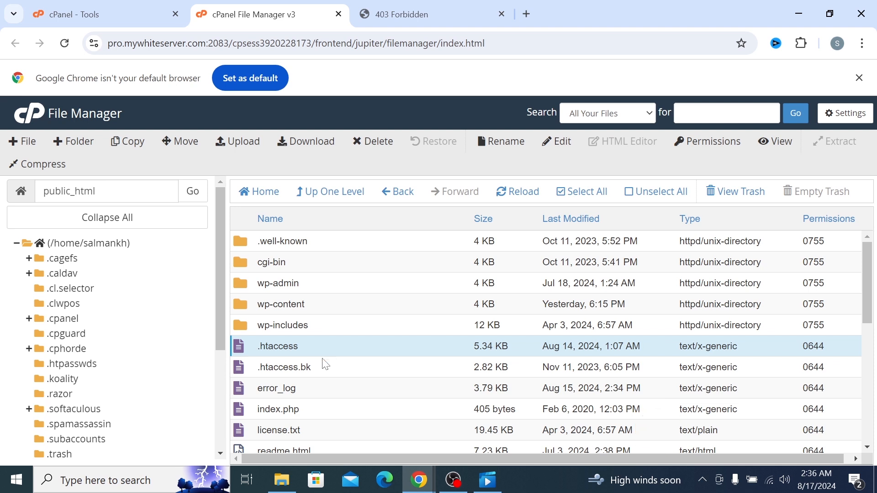
Step: Reload the site's 403 Forbidden page to check whether it is accessible
click(400, 14)
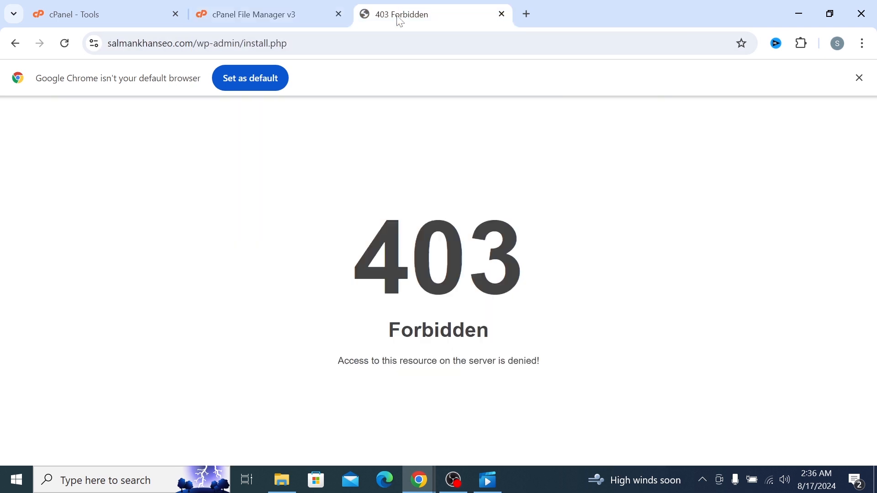
click(65, 44)
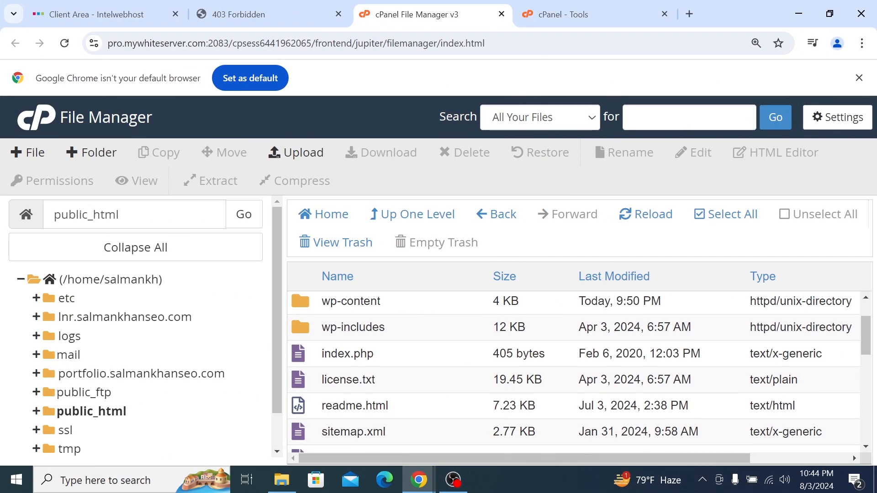
Step: Open the wp-content folder inside public_html
scroll(379, 347, up, 2)
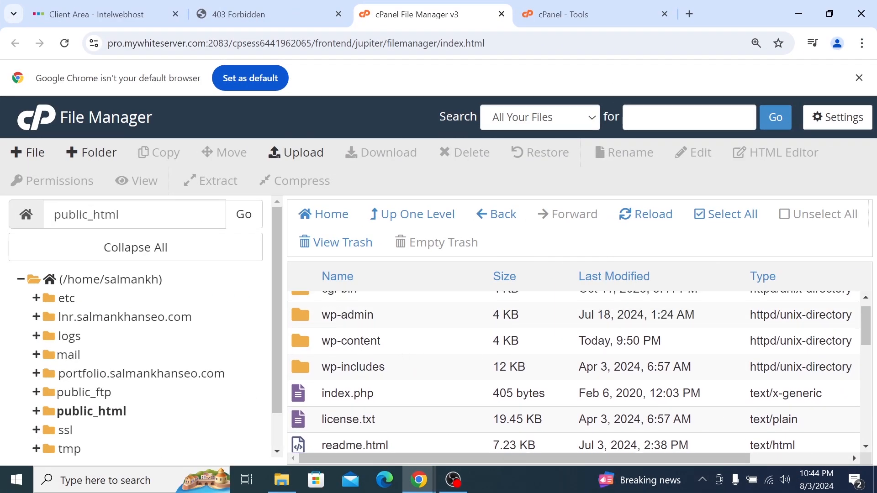
click(386, 346)
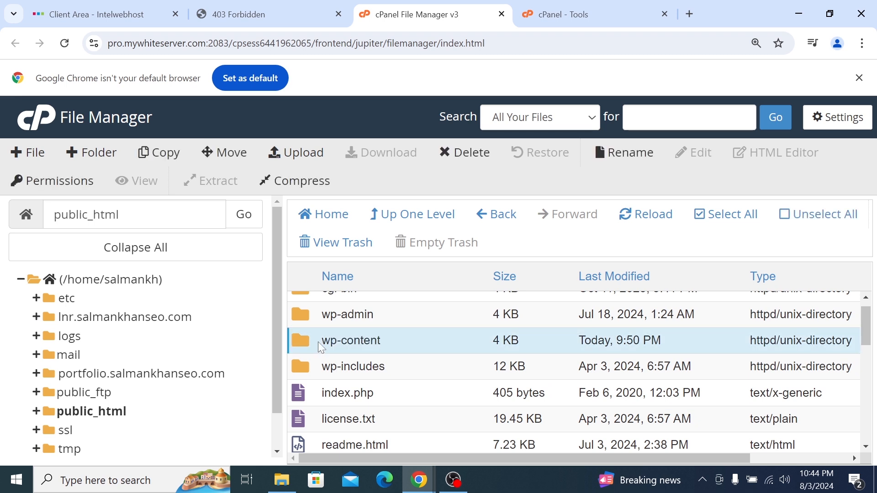
click(320, 344)
mouse_move(382, 345)
mouse_down()
mouse_move(322, 342)
mouse_move(382, 345)
mouse_up()
click(380, 345)
click(320, 343)
mouse_move(383, 344)
mouse_down()
mouse_move(321, 343)
mouse_move(382, 345)
mouse_up()
click(381, 345)
double_click(321, 347)
Step: Capture part of the wp-content listing, outline the plugins folder with a red rectangle, and discard the capture
click(703, 480)
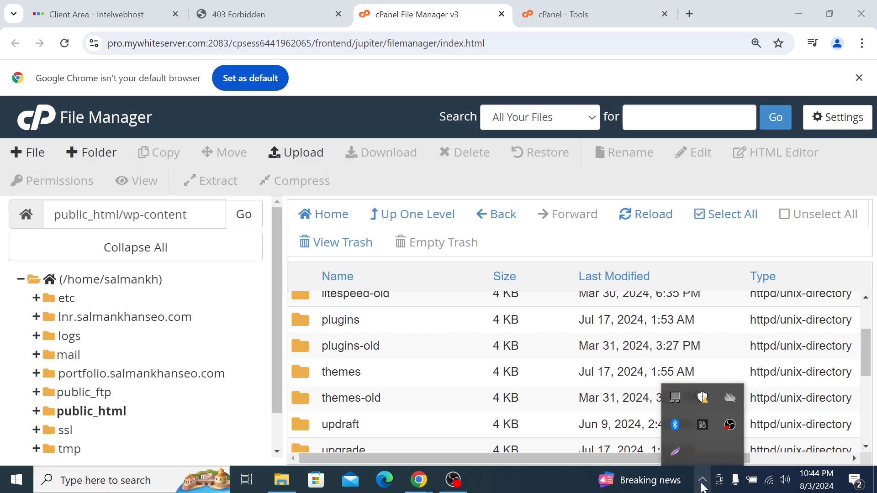
click(676, 452)
drag(276, 277, 452, 364)
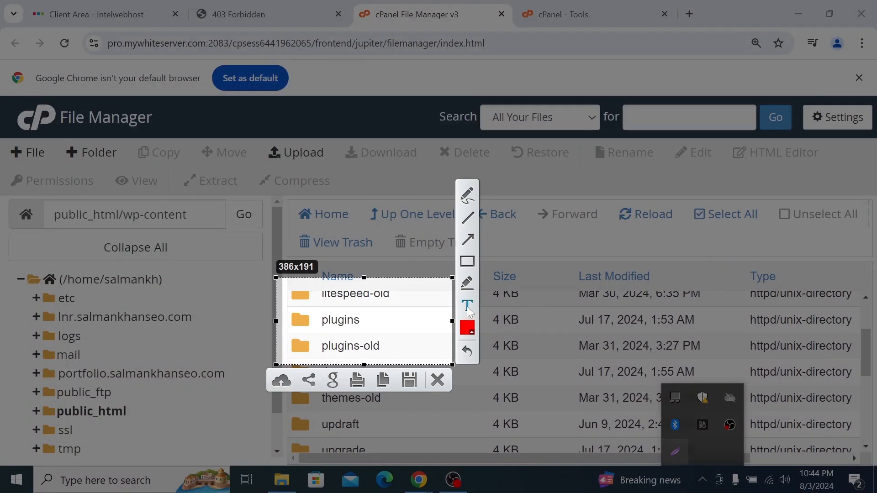
click(467, 261)
drag(264, 322, 387, 325)
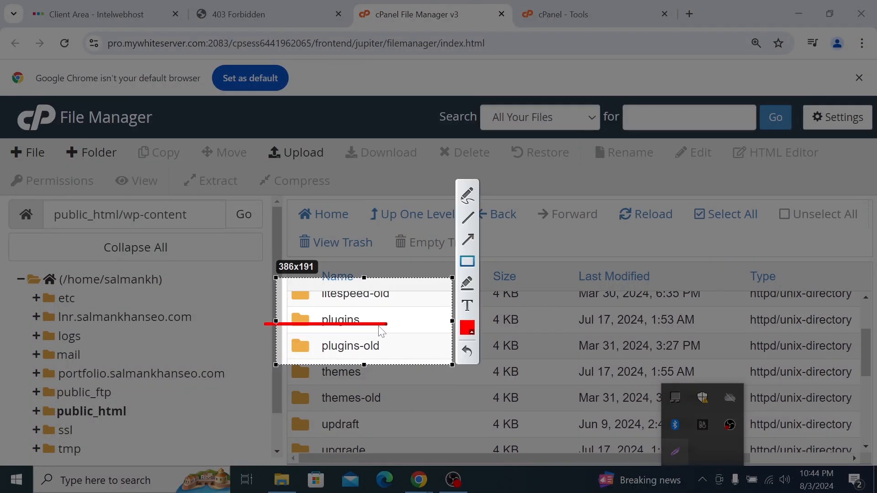
drag(297, 302, 374, 334)
right_click(417, 325)
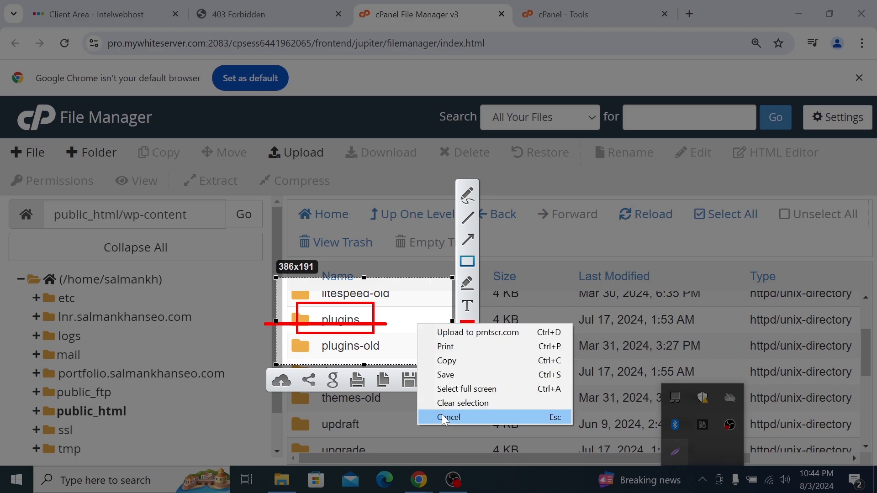
click(445, 417)
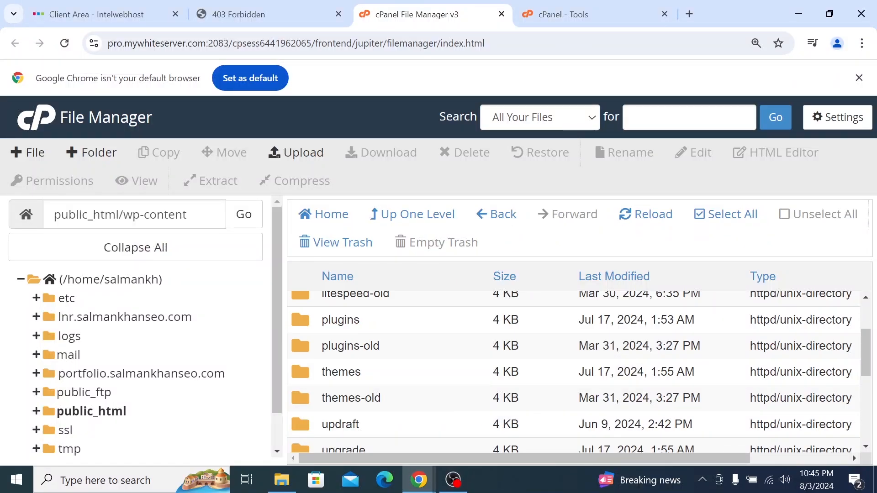
Step: Rename the plugins folder in wp-content to disabled-plugins
click(341, 320)
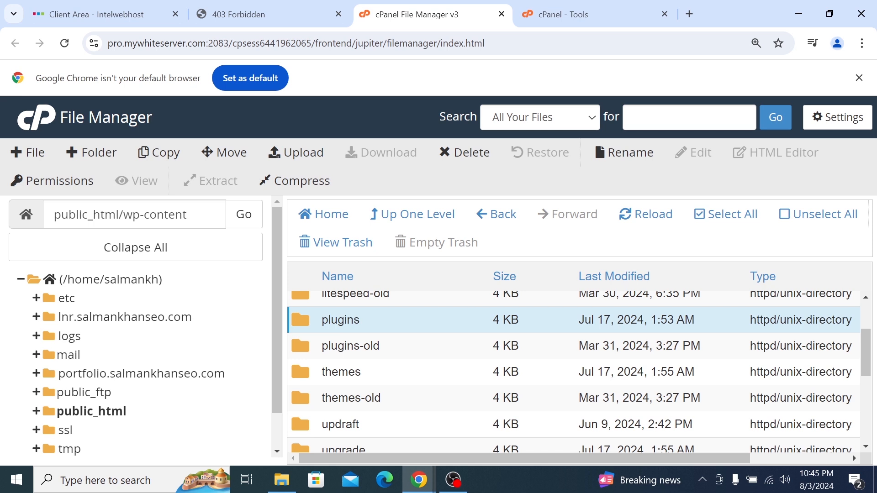
right_click(331, 320)
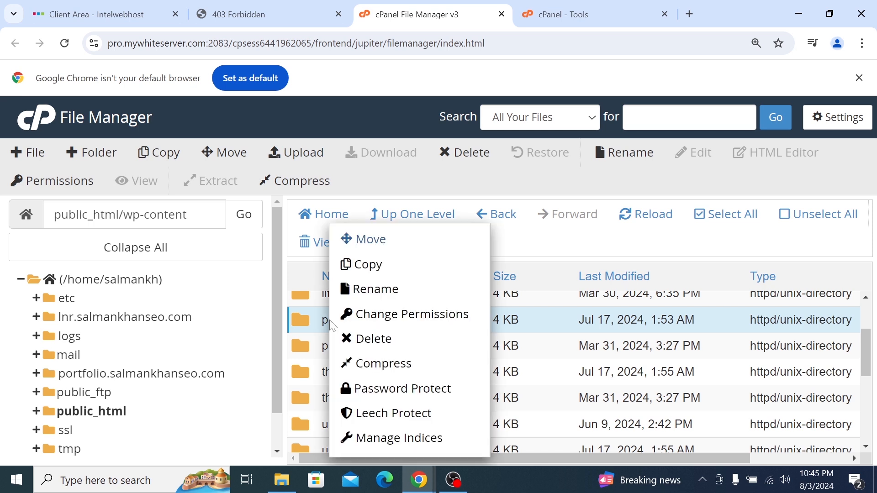
click(373, 292)
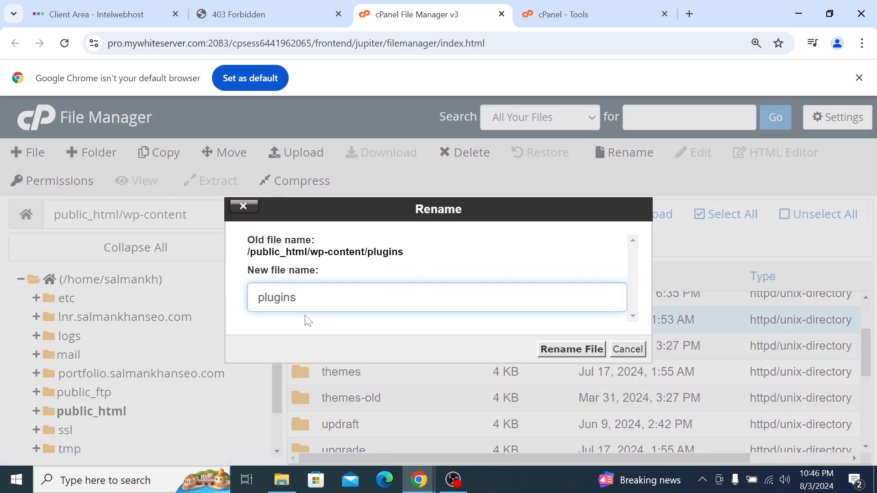
text(disabled-)
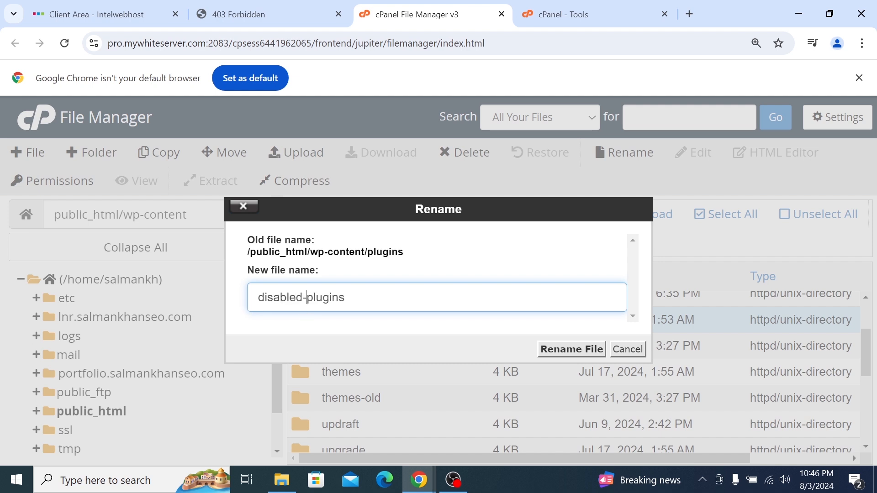
key(ctrl+a)
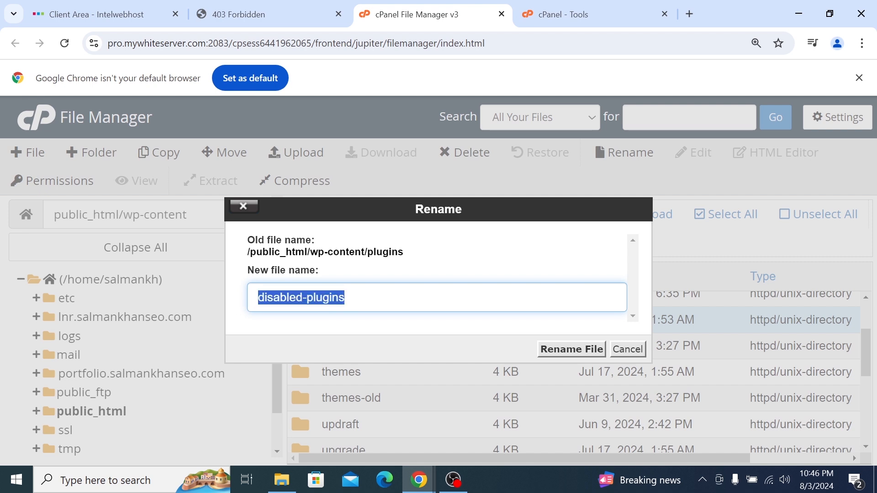
click(323, 297)
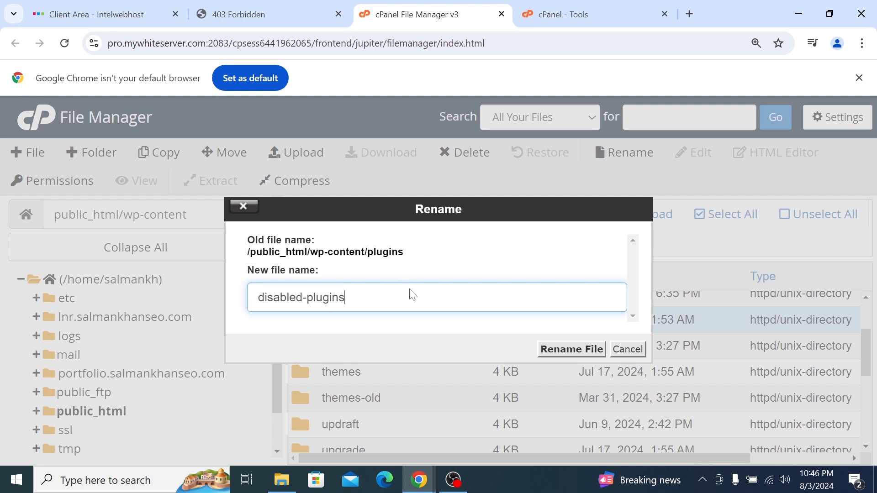
click(555, 355)
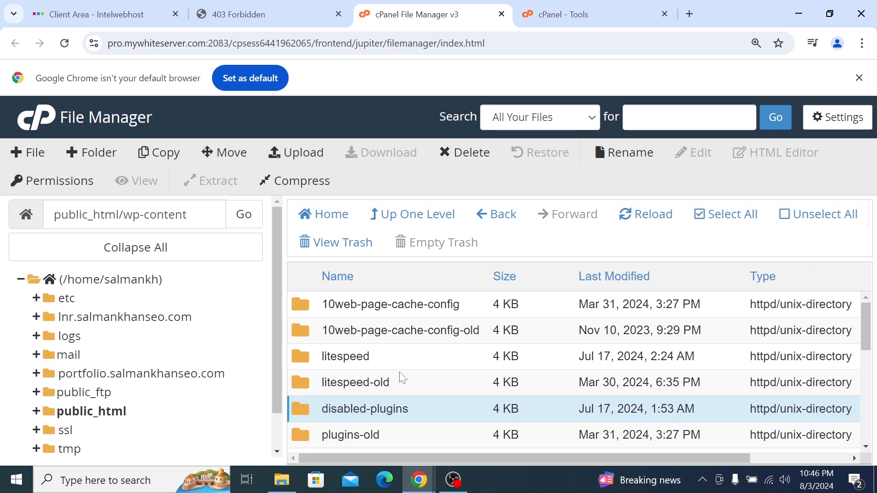
Step: Reload the site's 403 Forbidden page to check access, and look over the WordPress dashboard
click(291, 8)
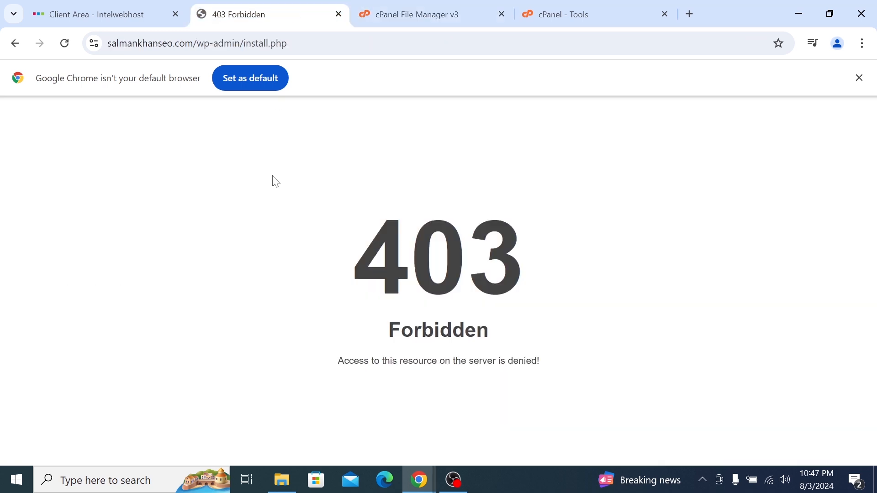
click(65, 44)
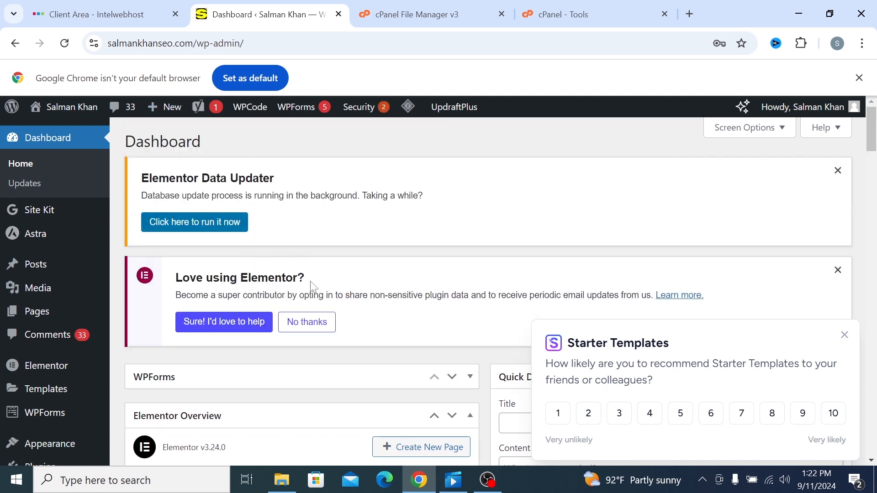
scroll(314, 287, down, 5)
scroll(310, 286, up, 5)
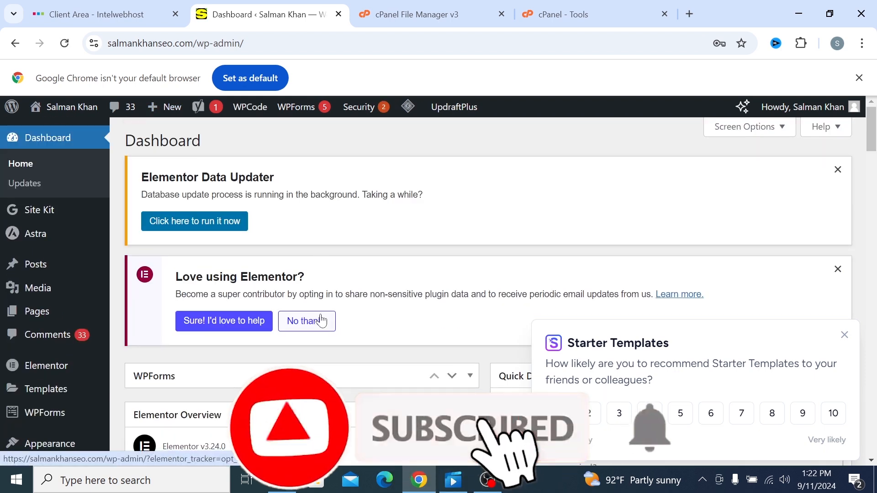
scroll(320, 320, down, 3)
scroll(320, 319, up, 3)
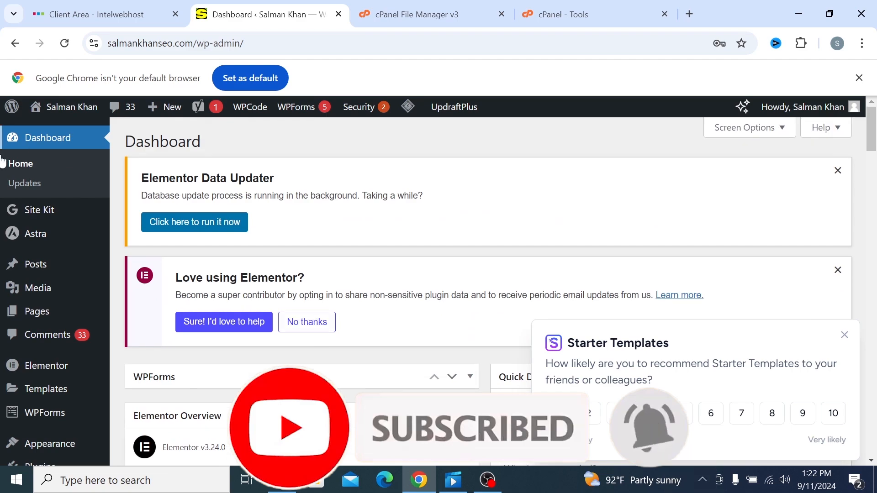
scroll(407, 336, down, 15)
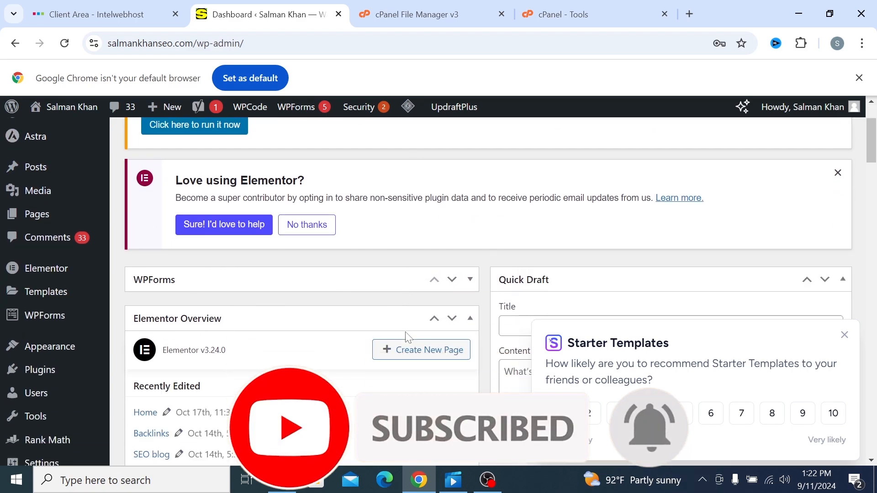
scroll(405, 331, up, 15)
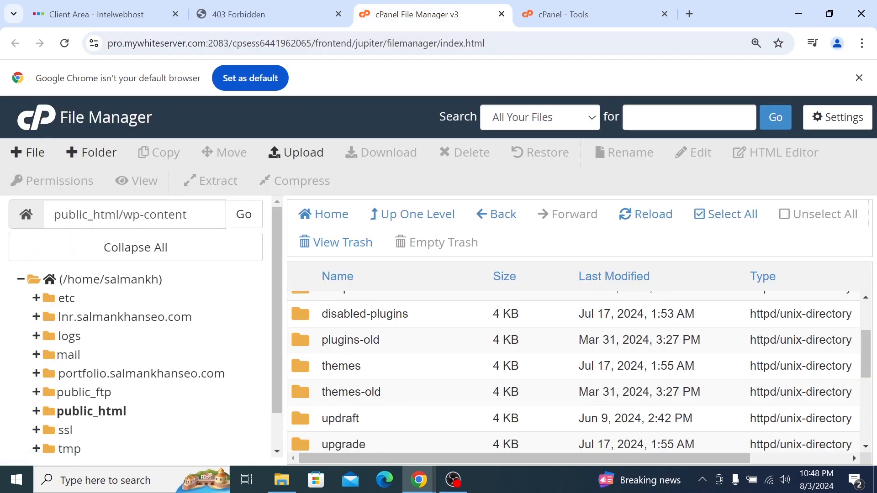
Step: Rename the disabled-plugins folder in wp-content back to plugins
scroll(388, 388, up, 1)
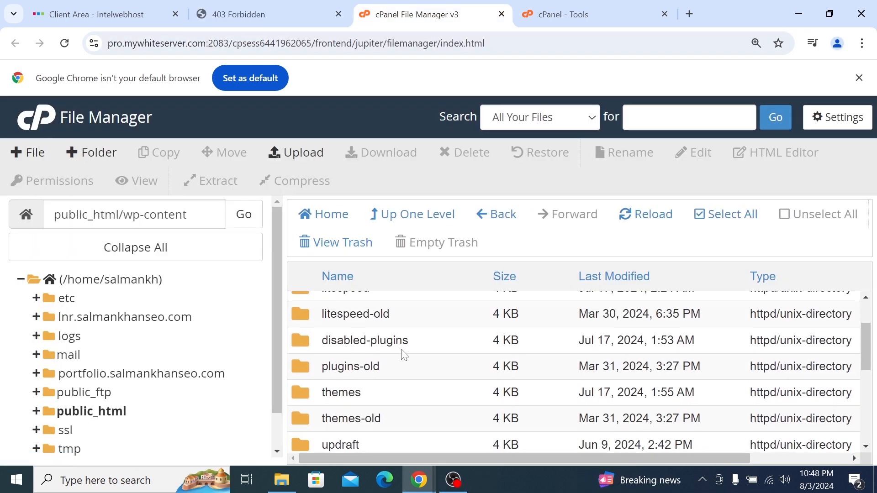
click(354, 340)
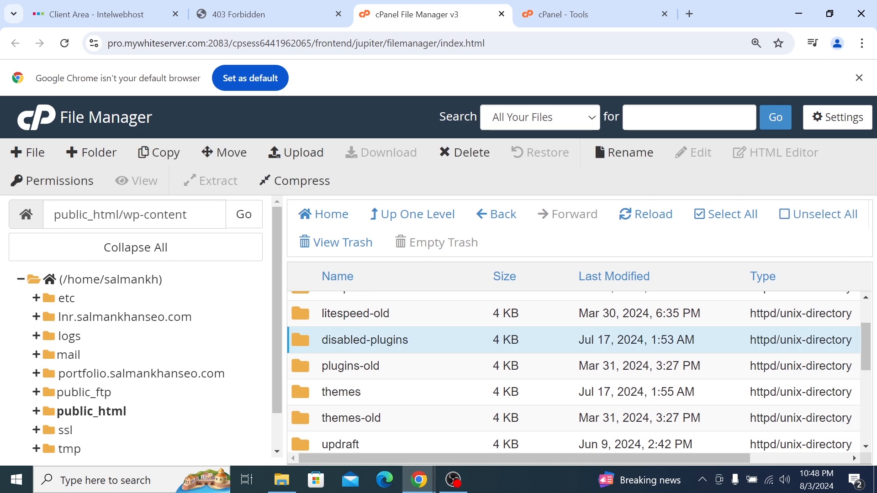
right_click(354, 340)
click(384, 290)
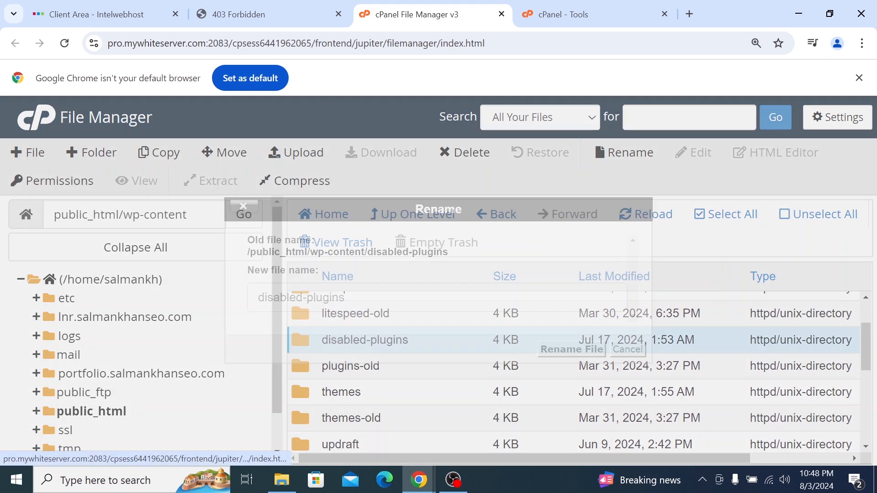
drag(307, 297, 235, 306)
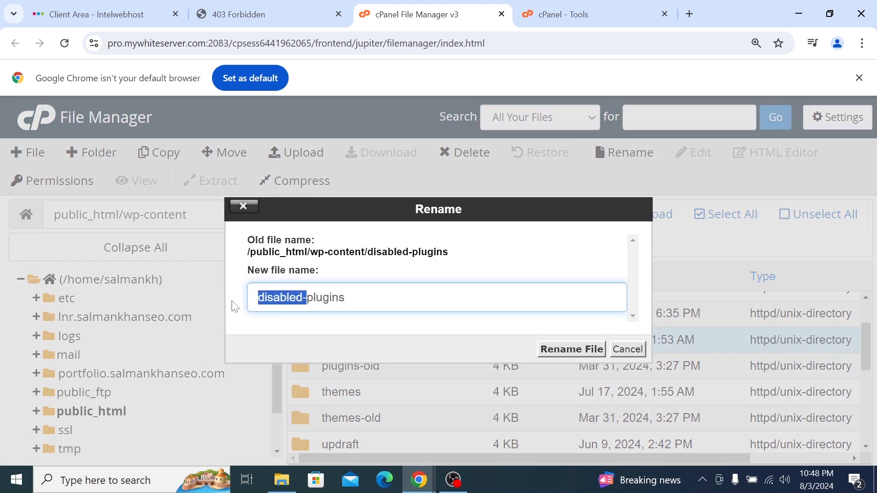
key(BackSpace)
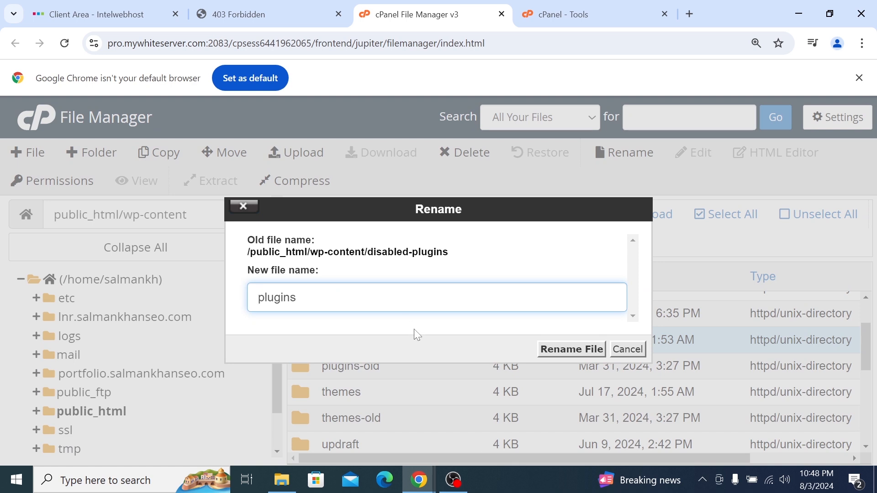
click(543, 349)
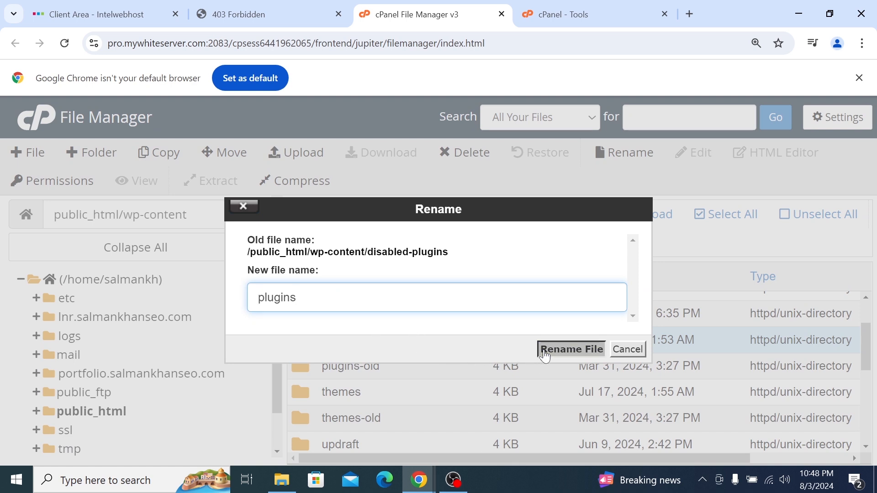
double_click(342, 409)
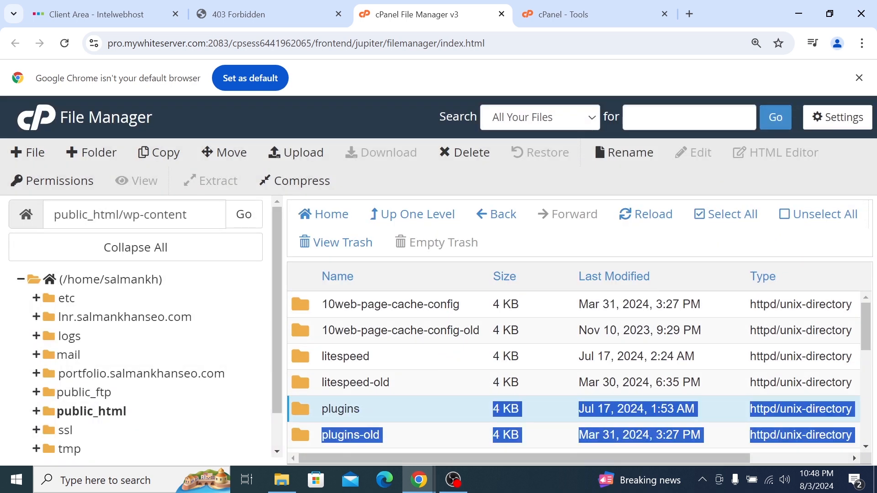
key(Escape)
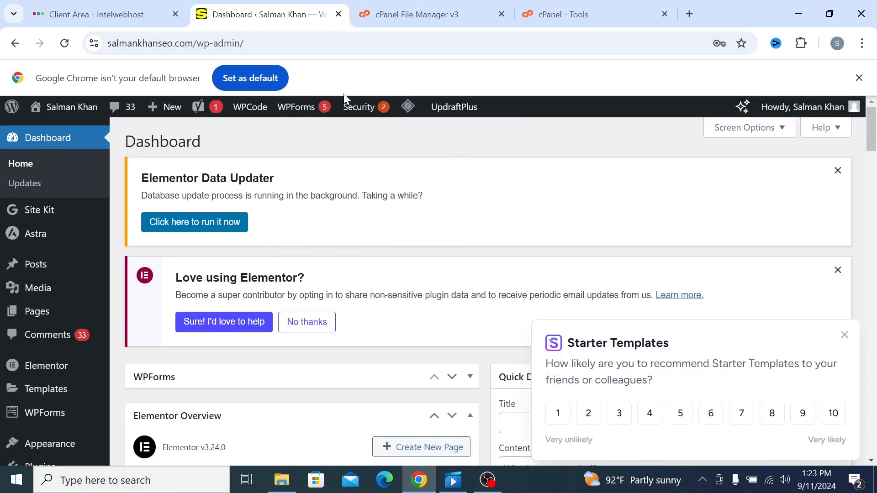
Step: Close the site's WordPress dashboard page and open a new Chrome window
click(339, 15)
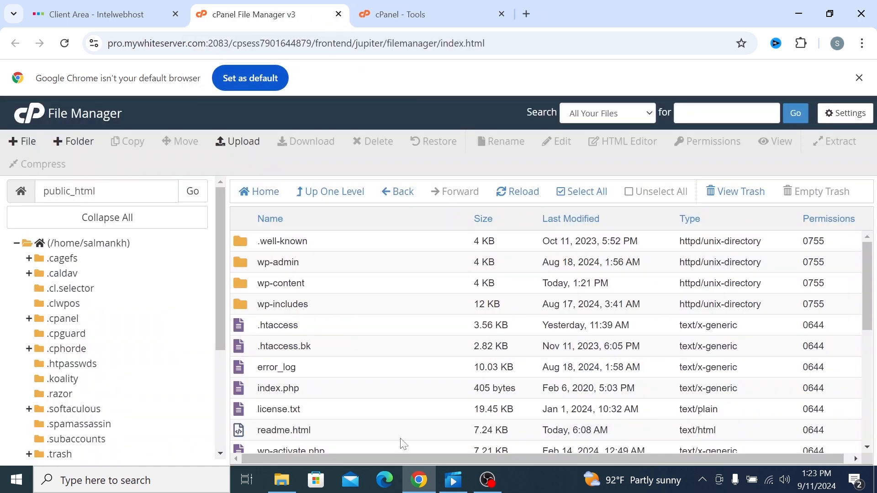
mouse_move(424, 489)
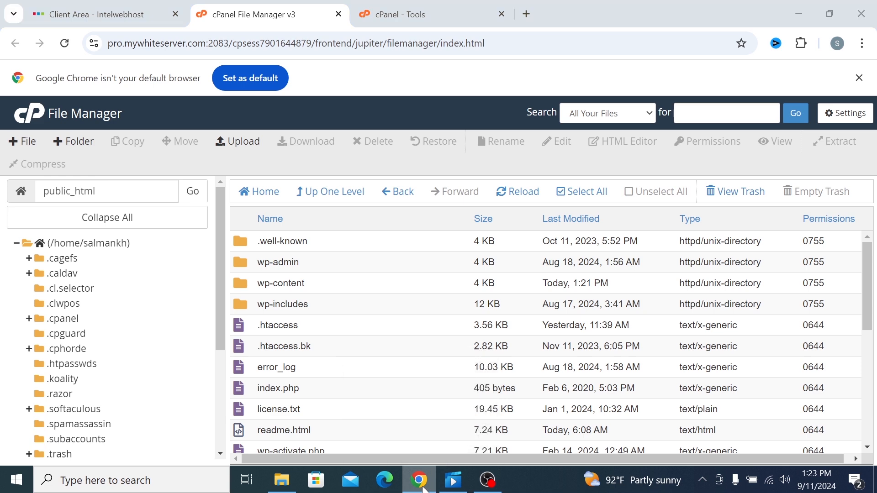
right_click(424, 489)
click(408, 407)
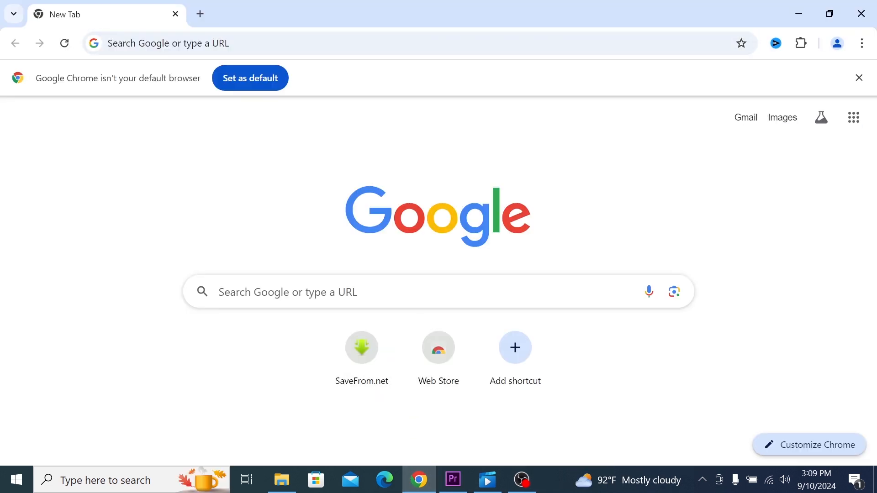
Step: Load the site's /wp-admin/ address to reach the WordPress login page
click(414, 294)
text(salm)
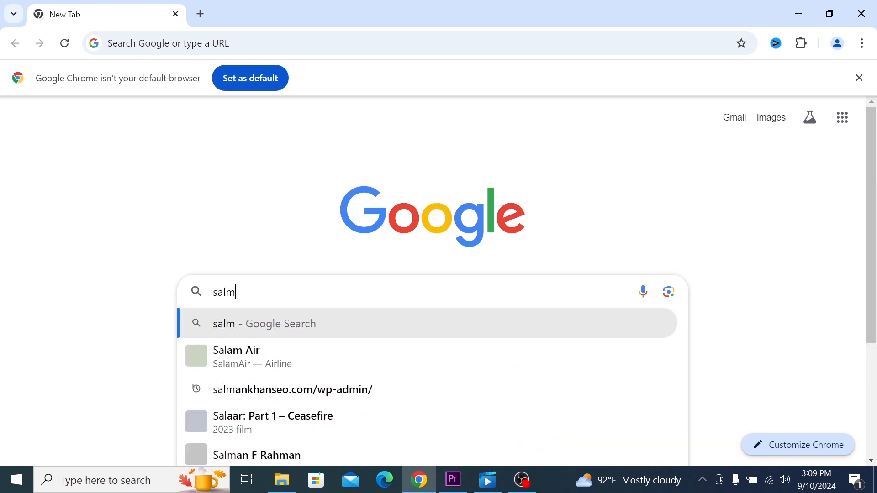
text(ankhanseo.com)
key(BackSpace)
key(BackSpace)
key(BackSpace)
key(BackSpace)
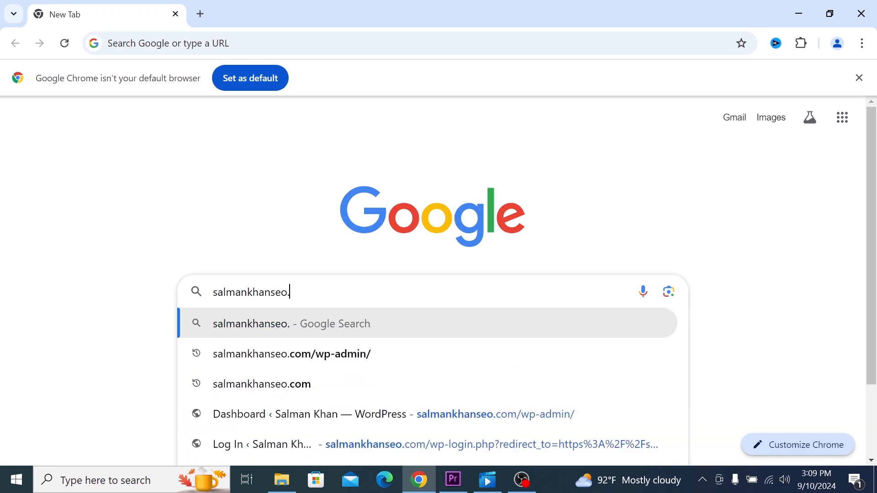
text(.co)
key(Right)
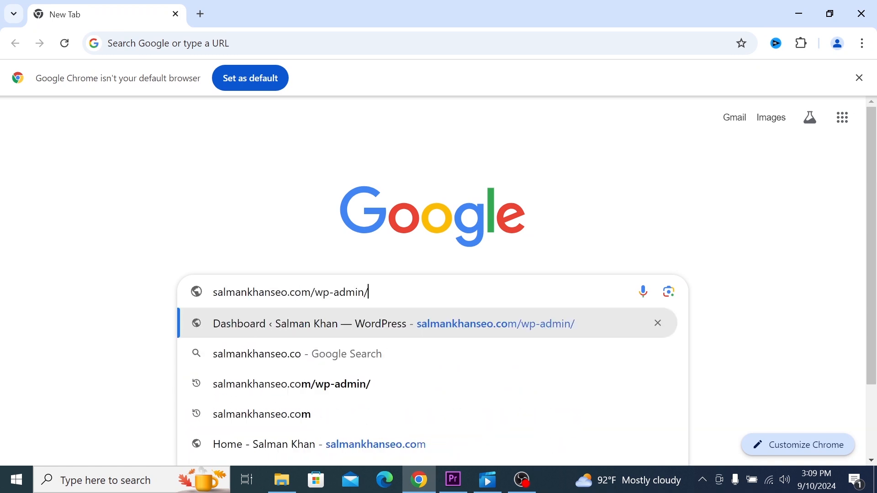
key(Return)
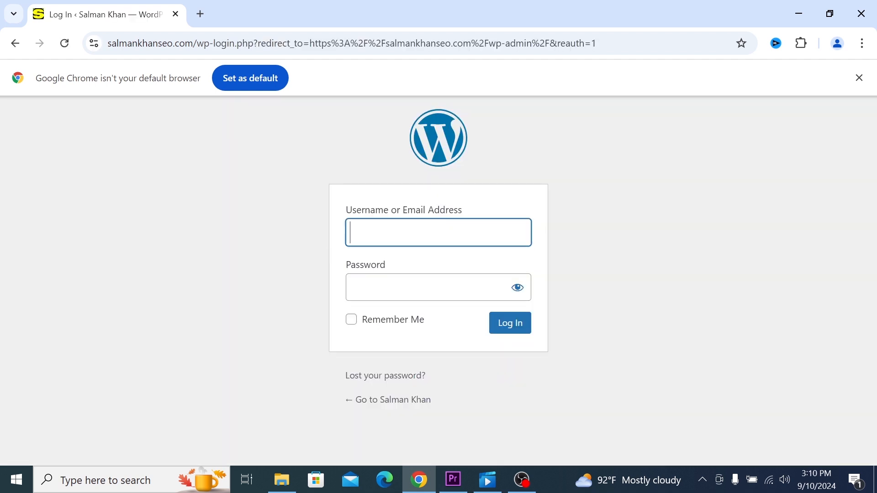
Step: Log in to WordPress with the saved username and the account password
click(428, 234)
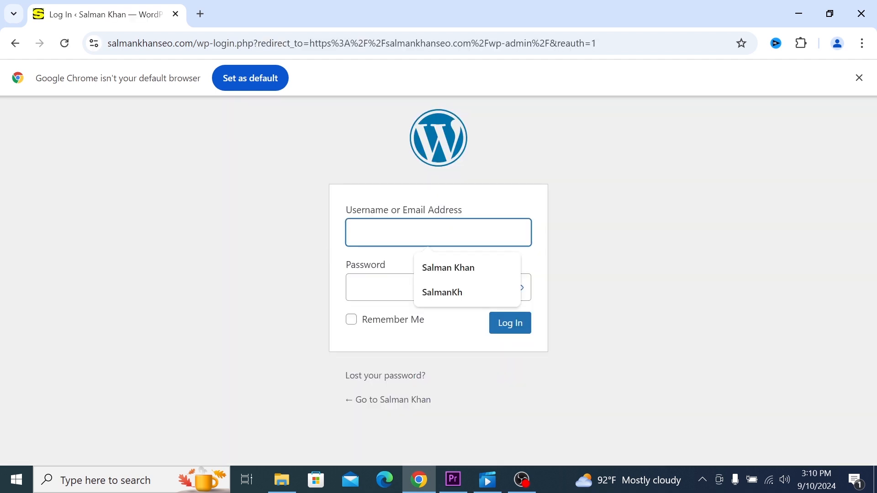
click(429, 266)
key(Tab)
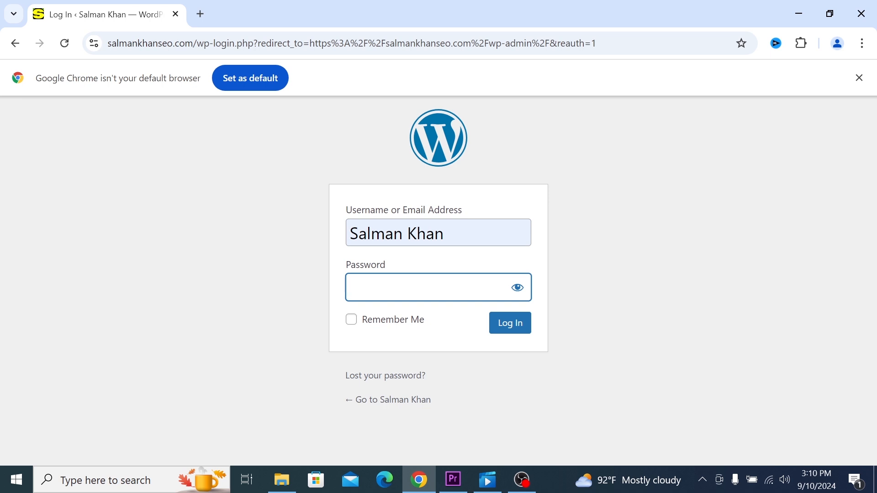
text(•••••••••••)
key(Return)
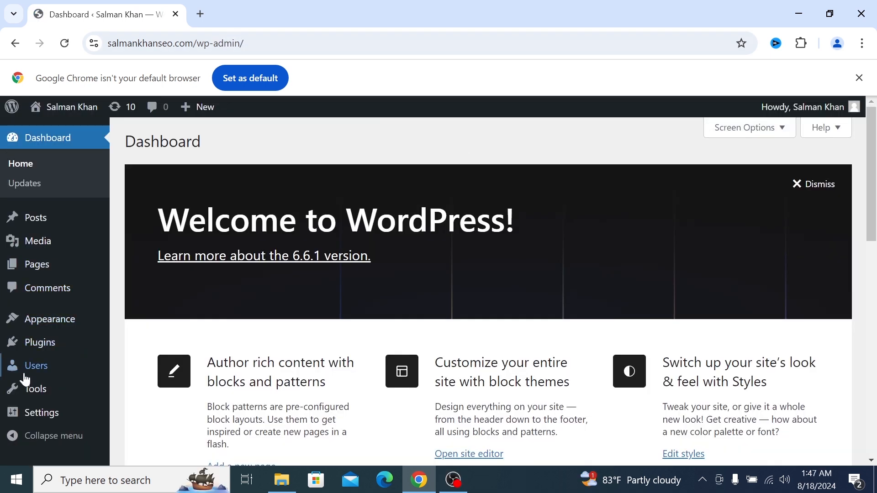
Step: Open the list of installed plugins in WordPress and look through its entries
mouse_move(16, 348)
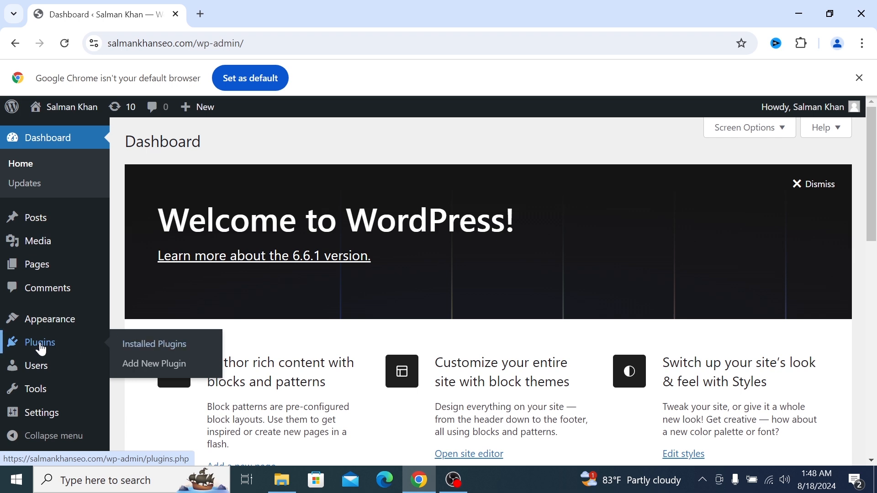
click(170, 351)
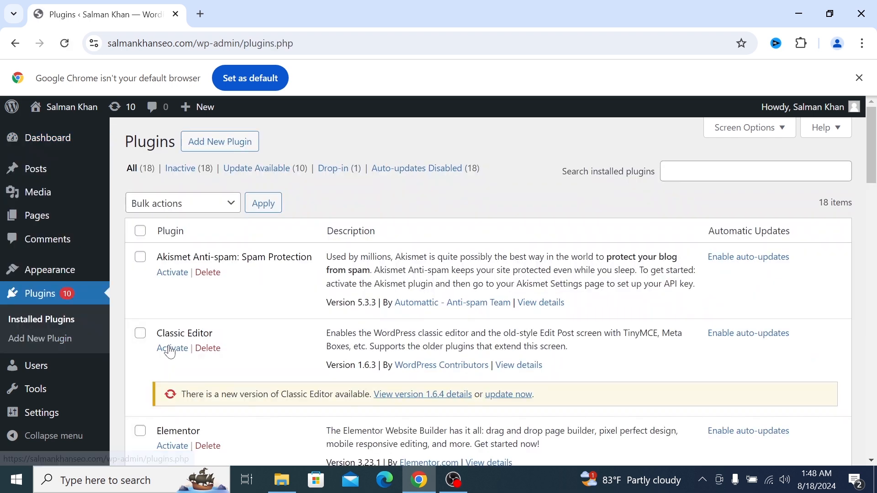
scroll(290, 315, down, 6)
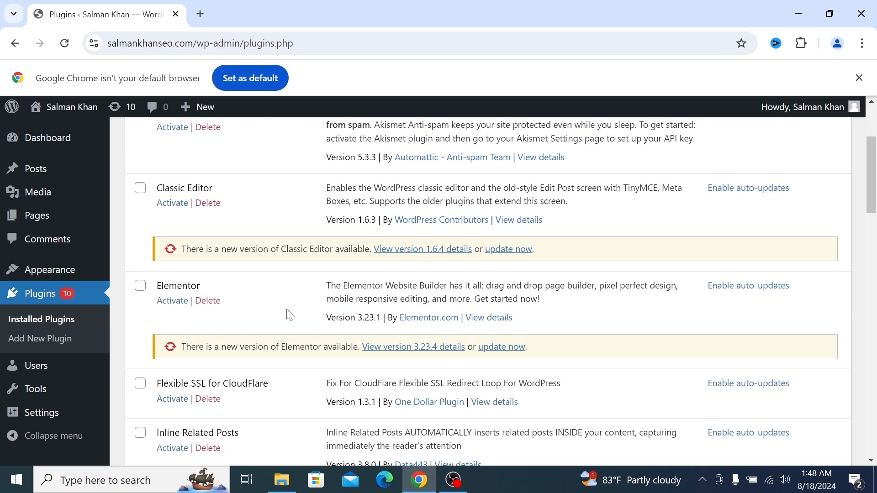
scroll(289, 315, down, 6)
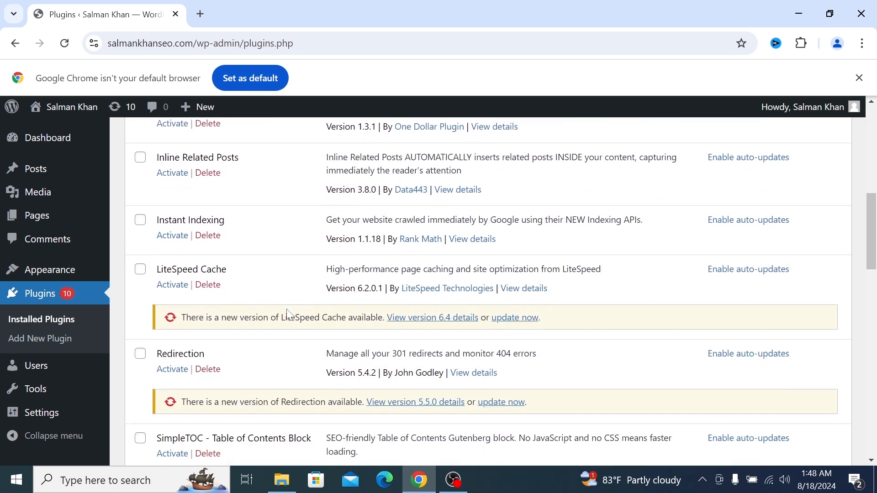
Step: Review the remaining installed plugins down to Yoast SEO and go back from the plugin list
scroll(289, 315, down, 10)
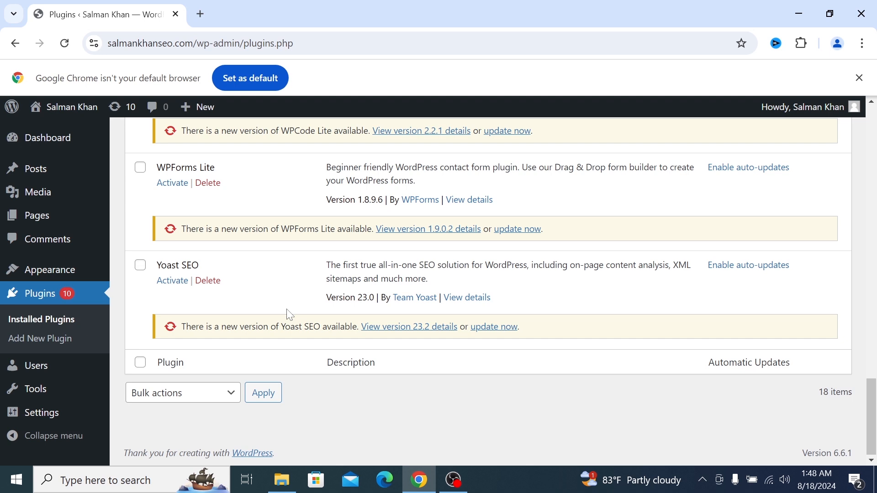
scroll(289, 315, up, 2)
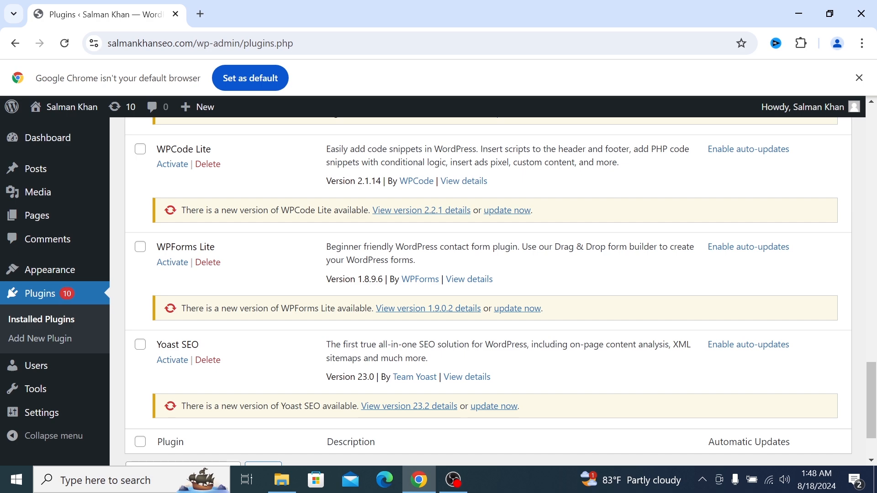
scroll(290, 315, up, 12)
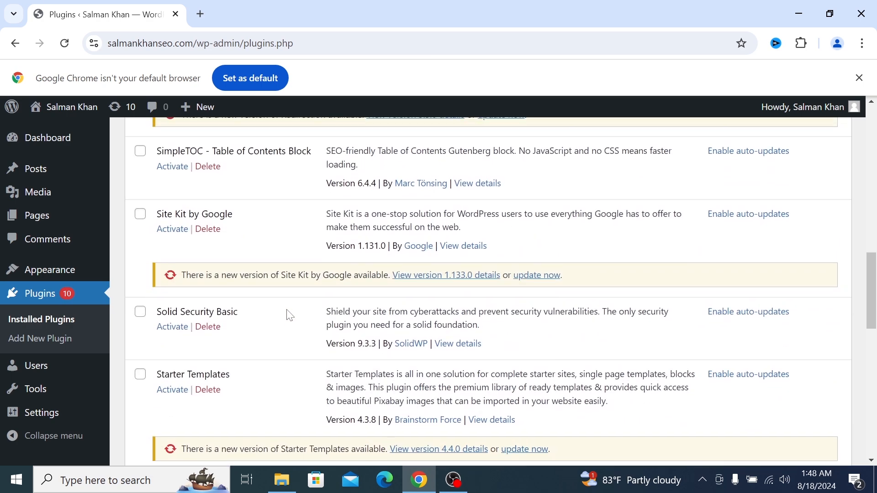
scroll(290, 315, up, 15)
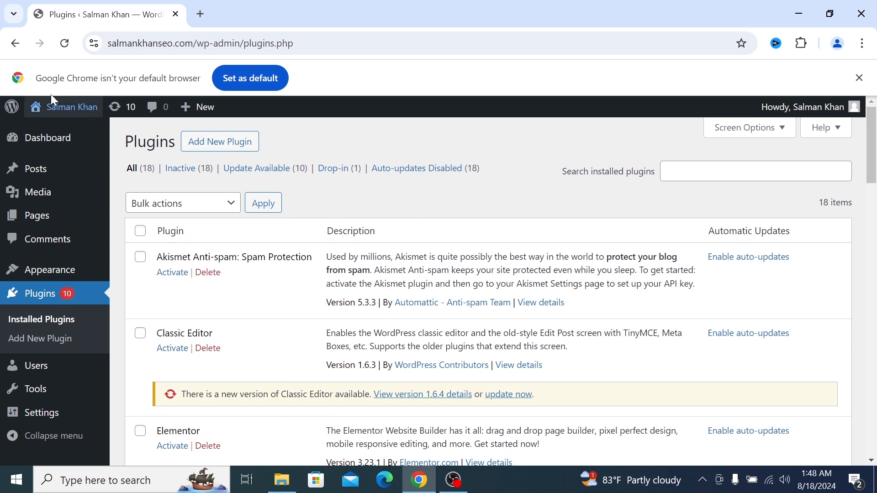
click(15, 43)
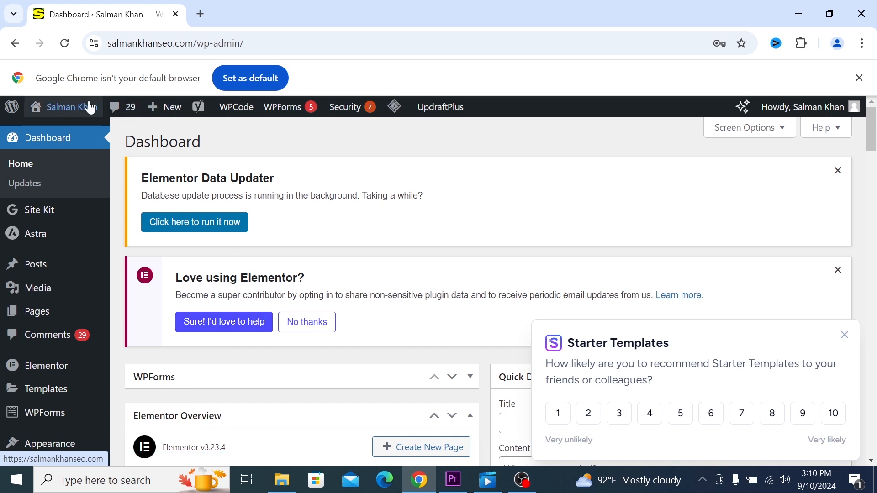
Step: Open the site's homepage in a new tab from the WordPress dashboard and look through its sections
mouse_move(87, 108)
right_click(48, 136)
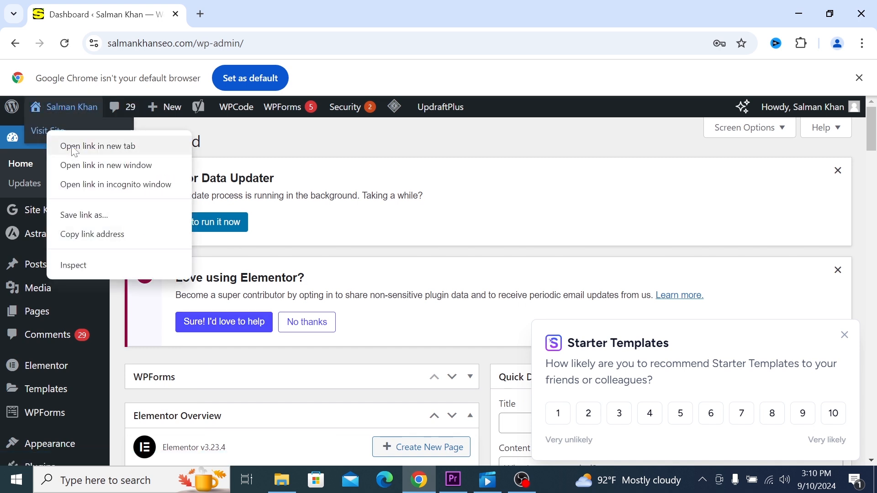
click(75, 147)
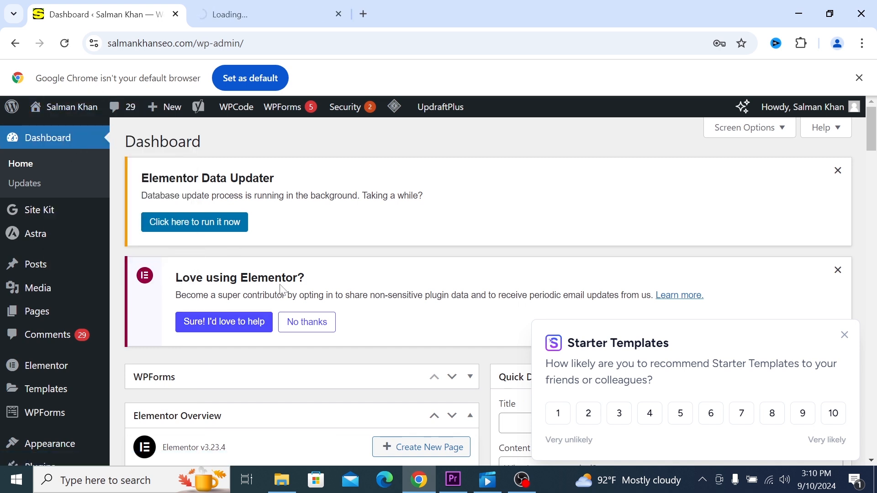
click(274, 14)
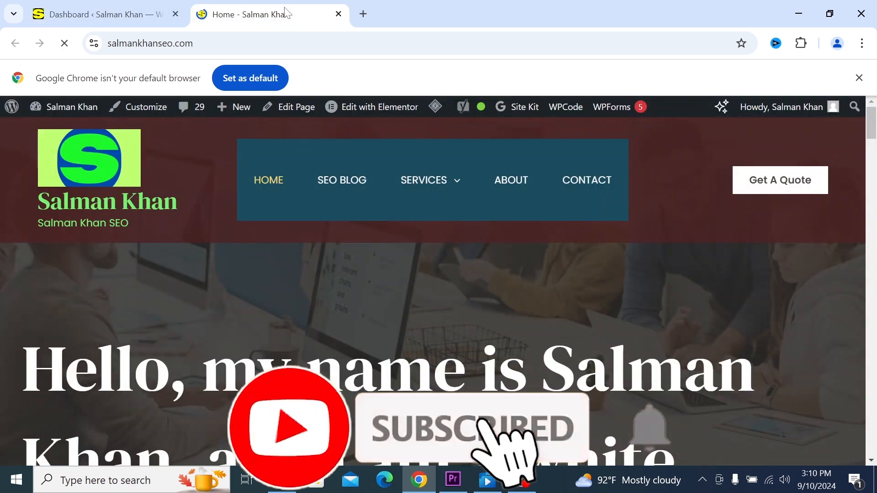
scroll(297, 274, down, 15)
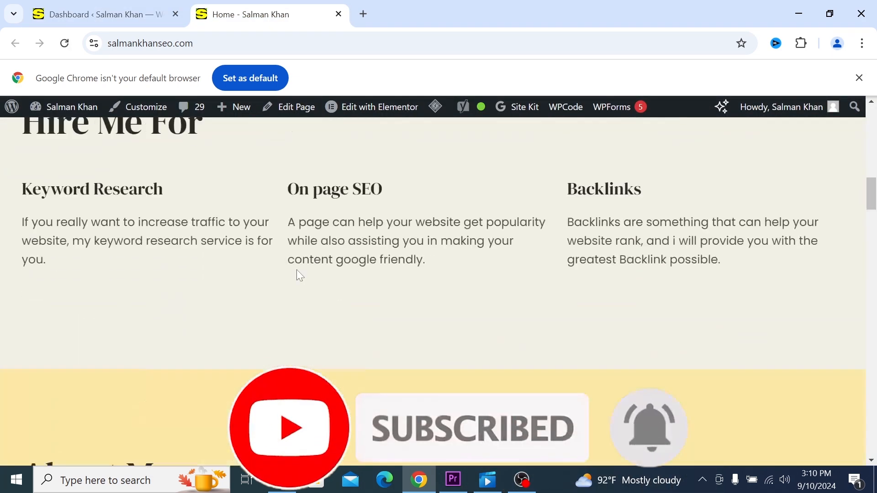
scroll(297, 269, down, 20)
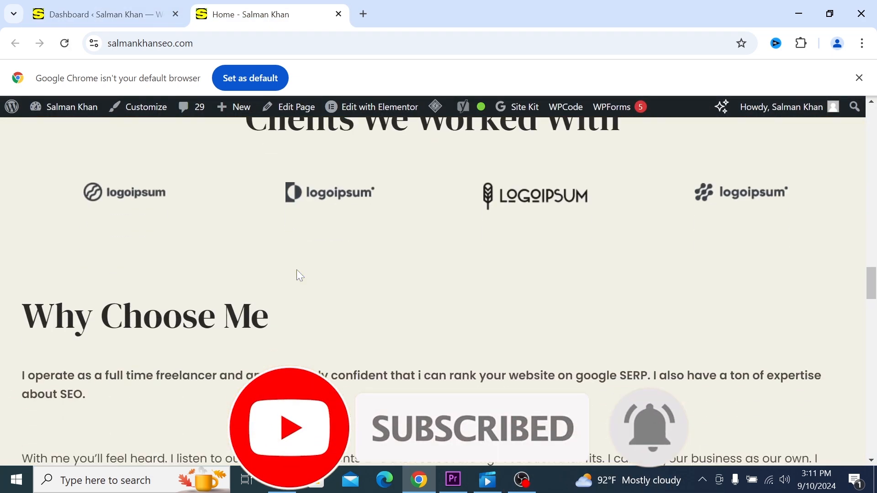
scroll(296, 269, up, 20)
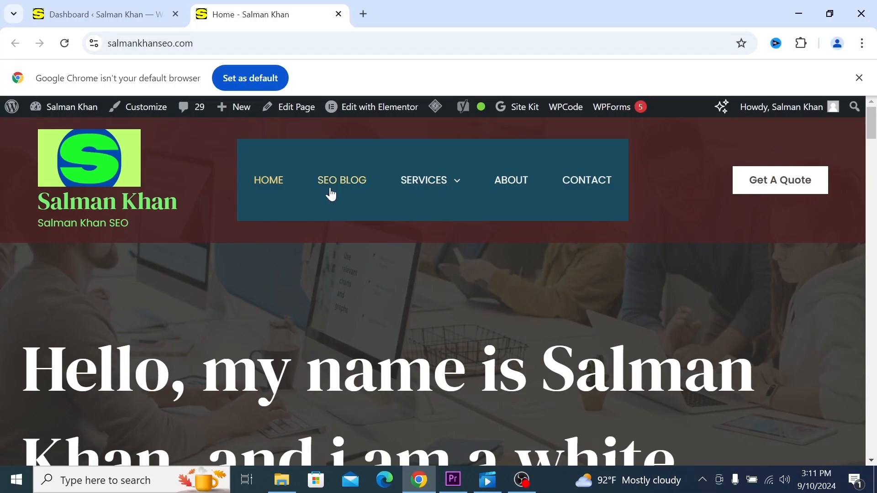
Step: Open the site's SEO Blog page and check that its posts load down to the footer
click(349, 182)
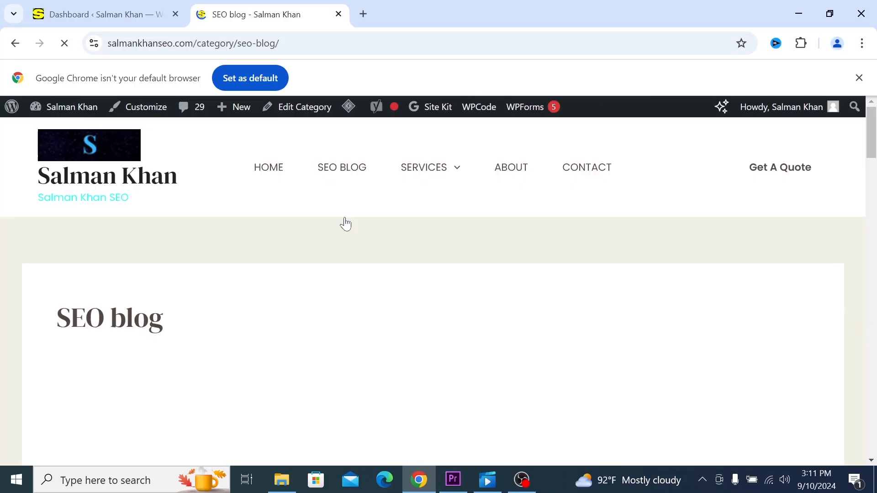
scroll(354, 285, down, 20)
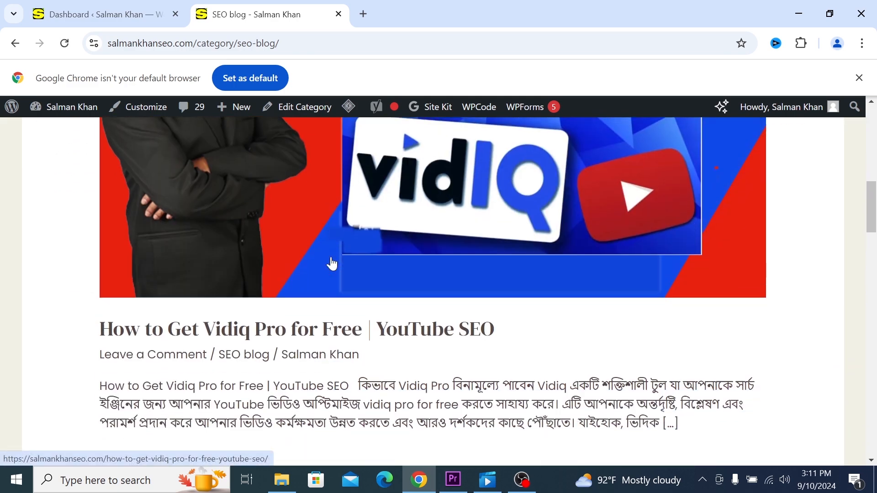
scroll(332, 261, down, 10)
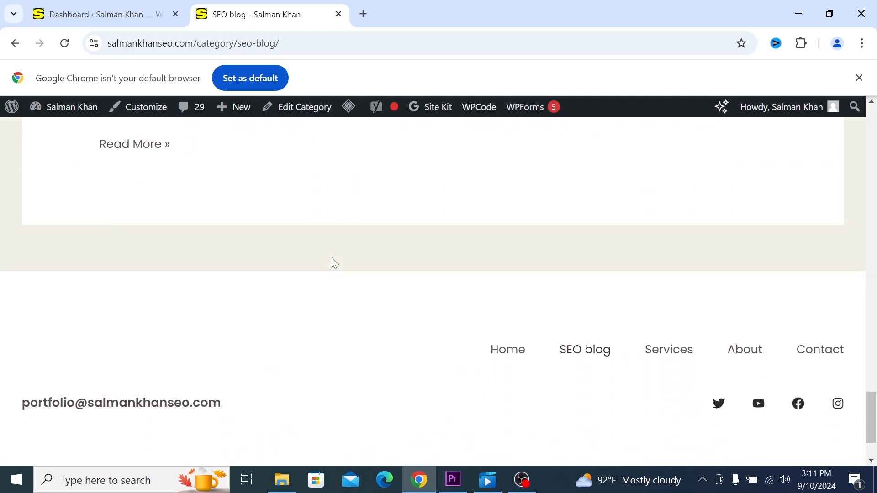
scroll(332, 261, up, 6)
scroll(332, 261, up, 20)
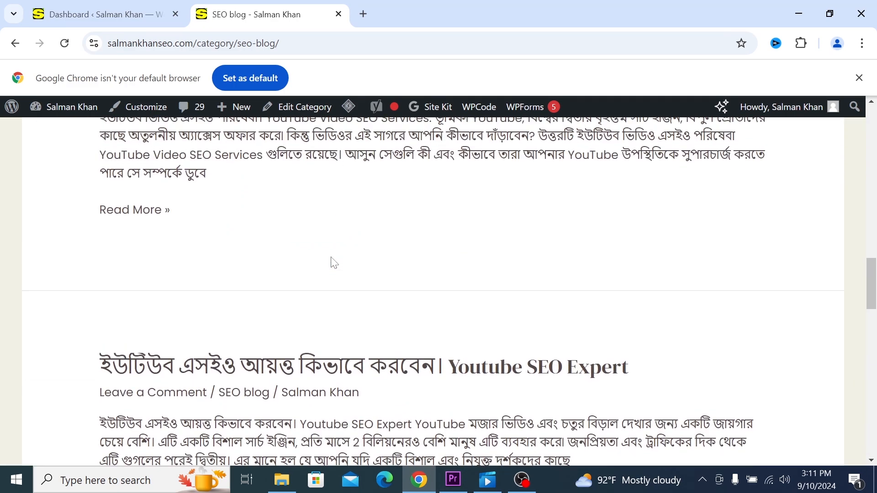
scroll(332, 264, up, 2)
scroll(332, 264, down, 5)
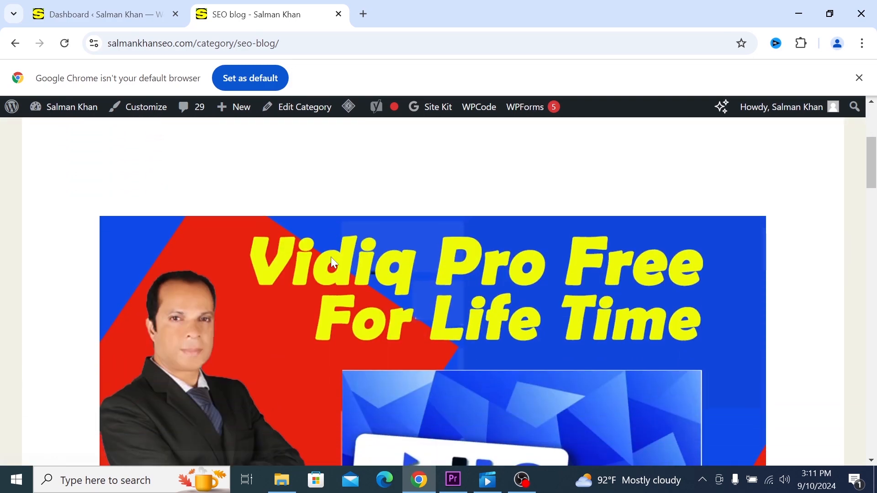
scroll(332, 264, up, 5)
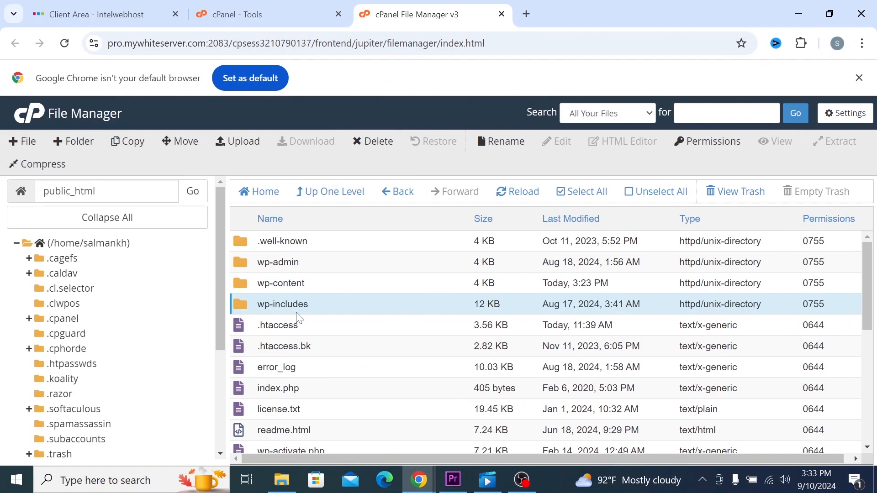
Step: Outline the .htaccess file in public_html with a red rectangle on a screen capture and discard the capture
click(273, 330)
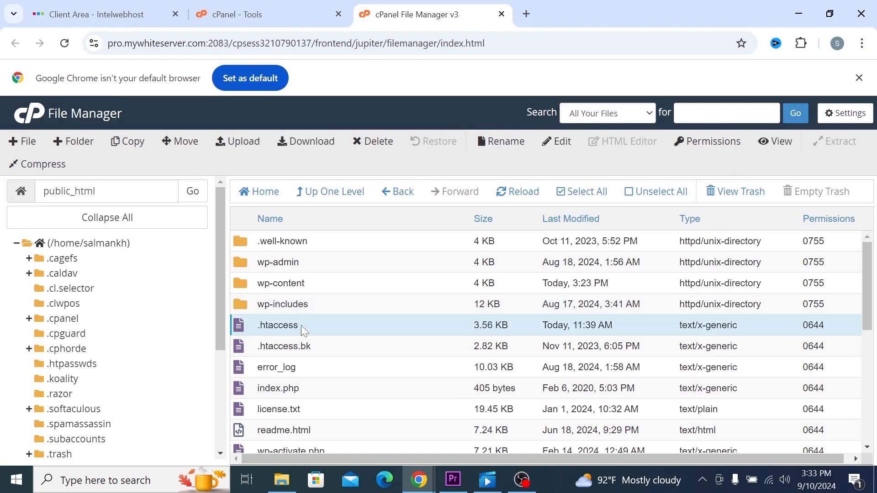
click(702, 480)
click(675, 453)
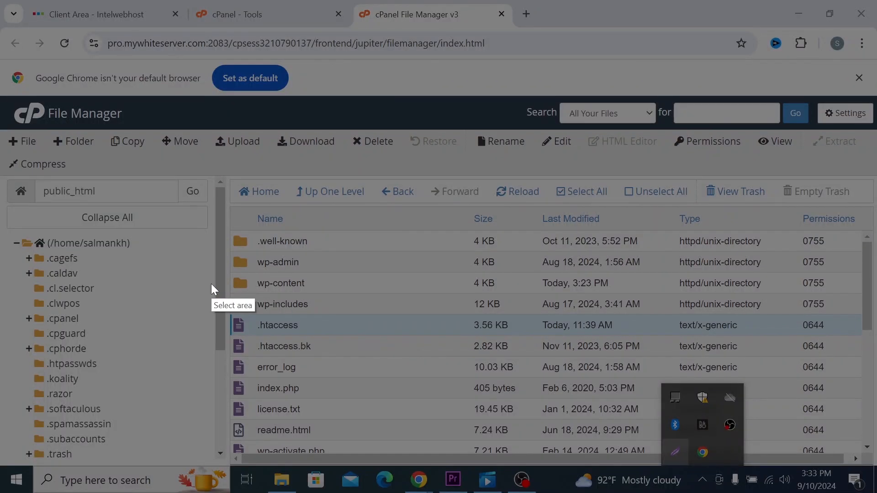
drag(211, 285, 401, 380)
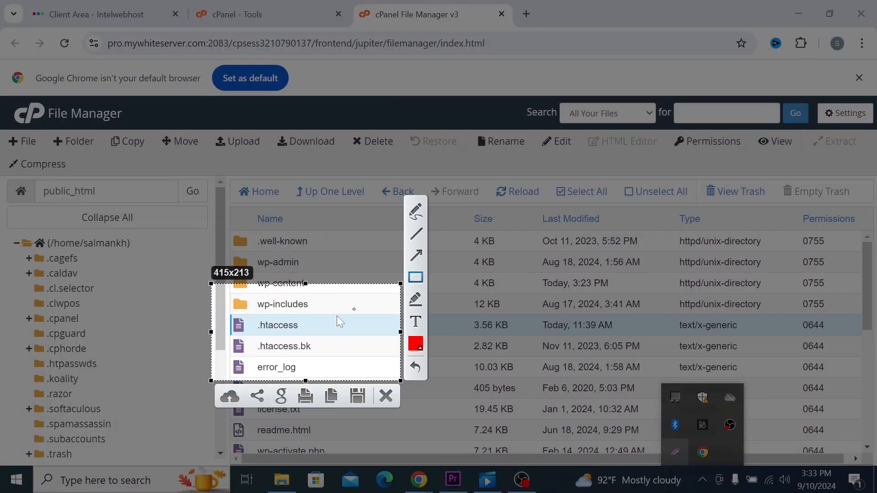
mouse_move(223, 312)
mouse_down()
mouse_move(278, 340)
mouse_move(319, 339)
mouse_up()
right_click(280, 328)
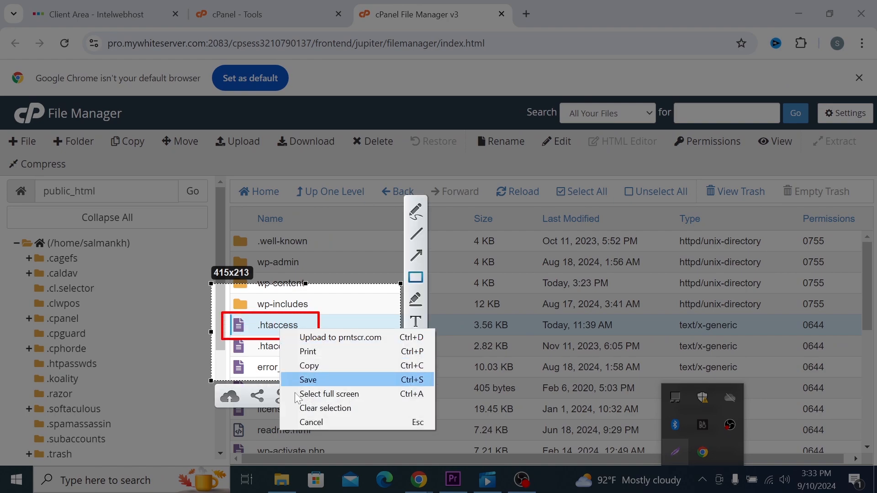
click(305, 422)
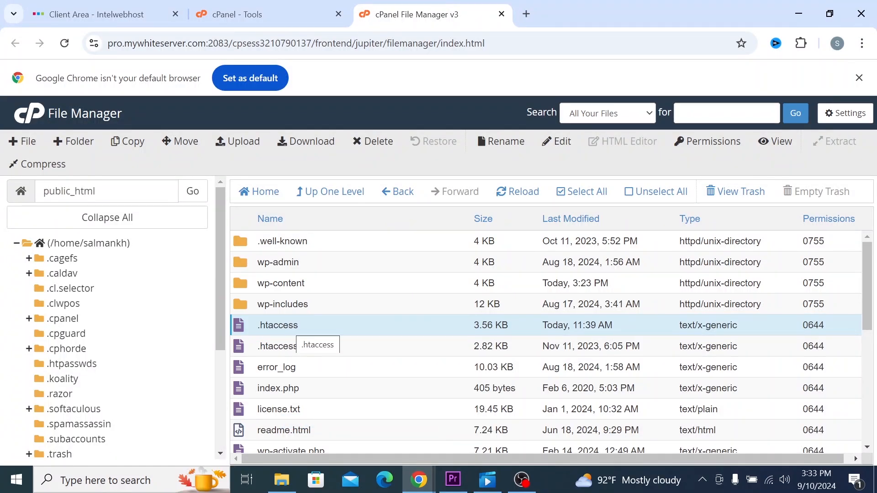
key(Up)
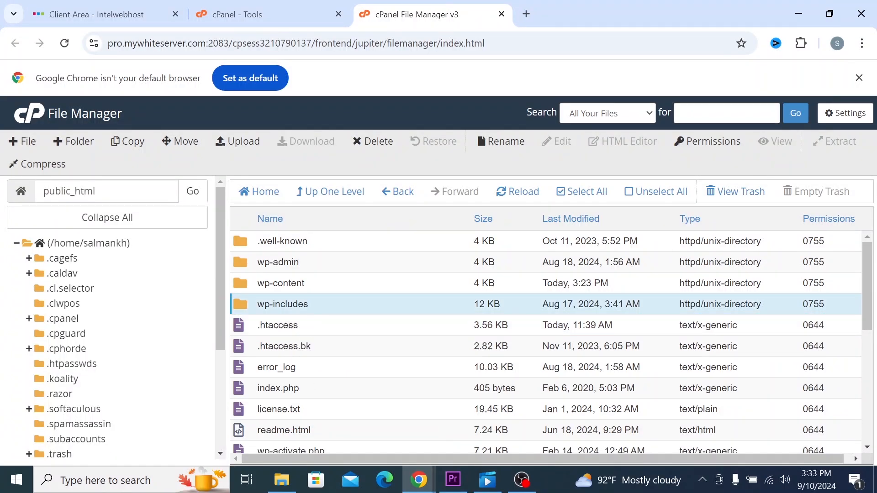
Step: Select the .htaccess file in public_html and outline the Delete command in red on a discarded screen capture
click(278, 325)
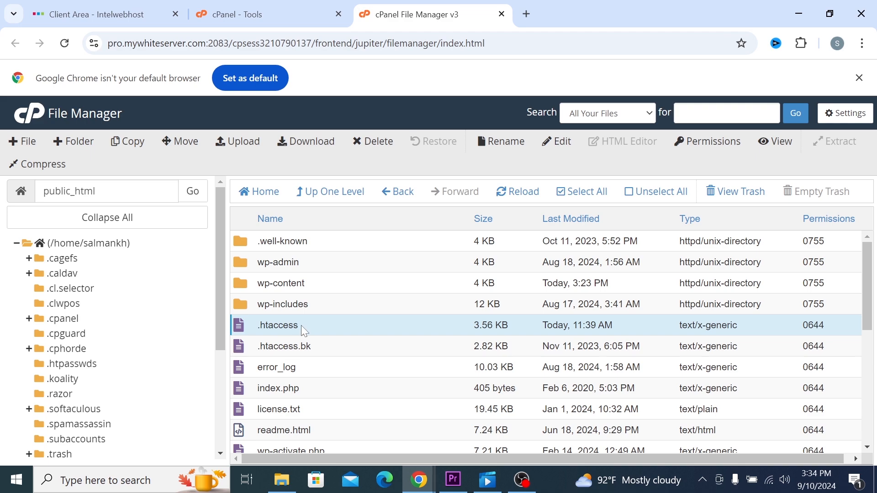
key(super+shift+s)
drag(317, 111, 447, 185)
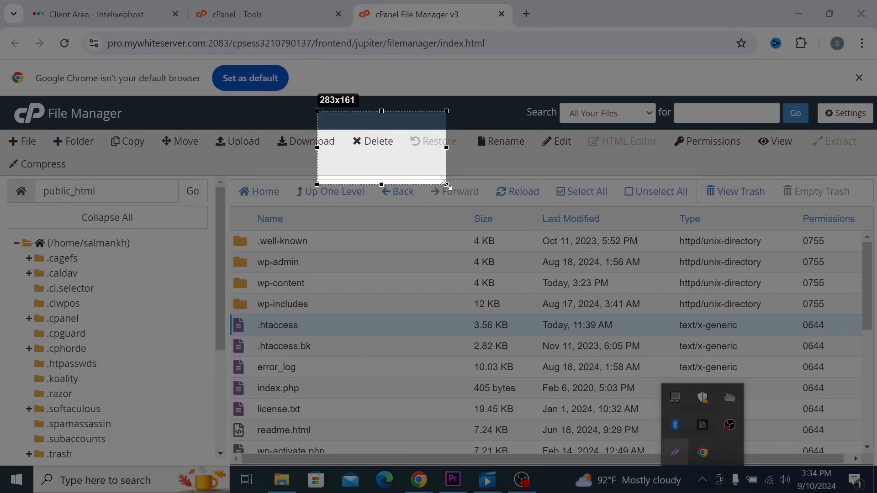
click(461, 83)
drag(336, 121, 404, 159)
right_click(372, 169)
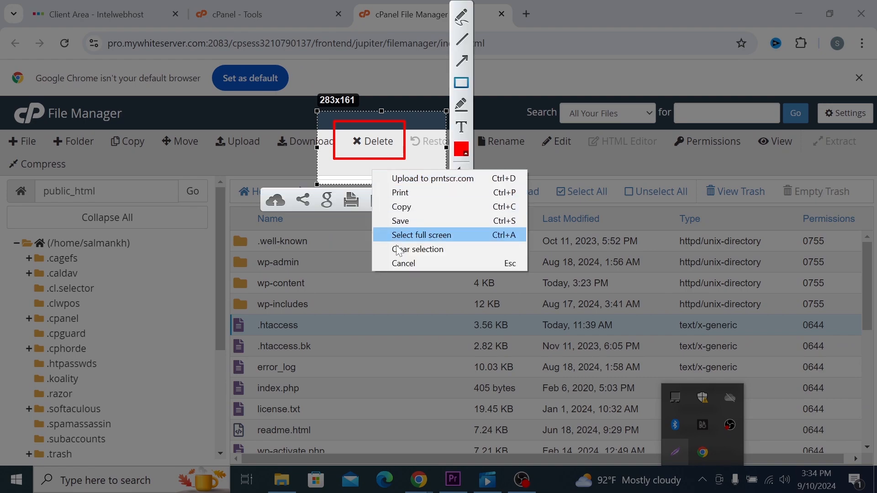
click(399, 264)
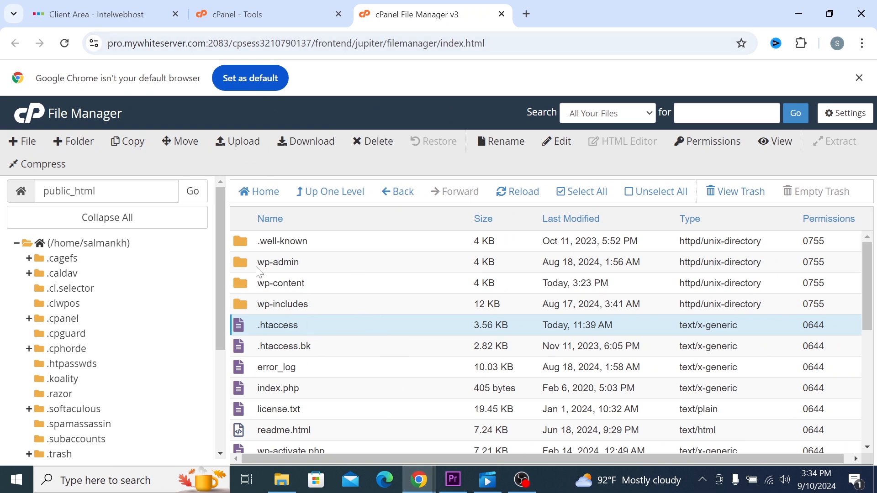
Step: Switch to the WordPress dashboard window and open the Permalink Settings page
click(417, 477)
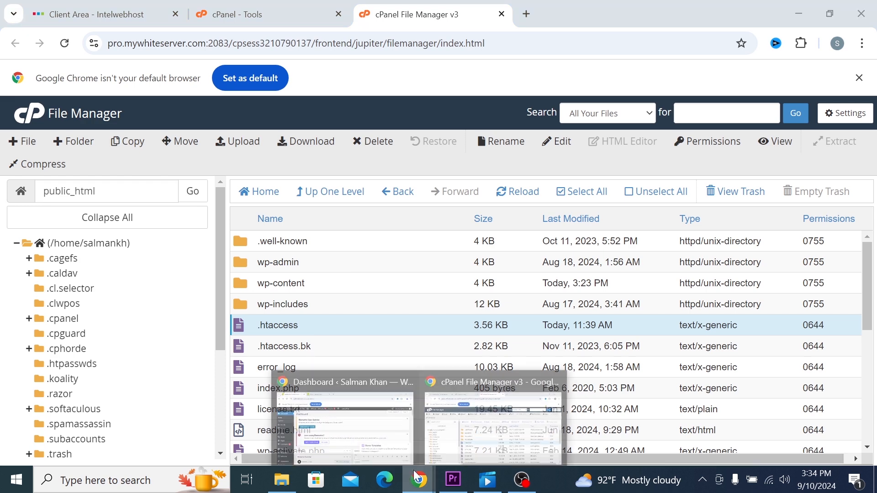
click(398, 441)
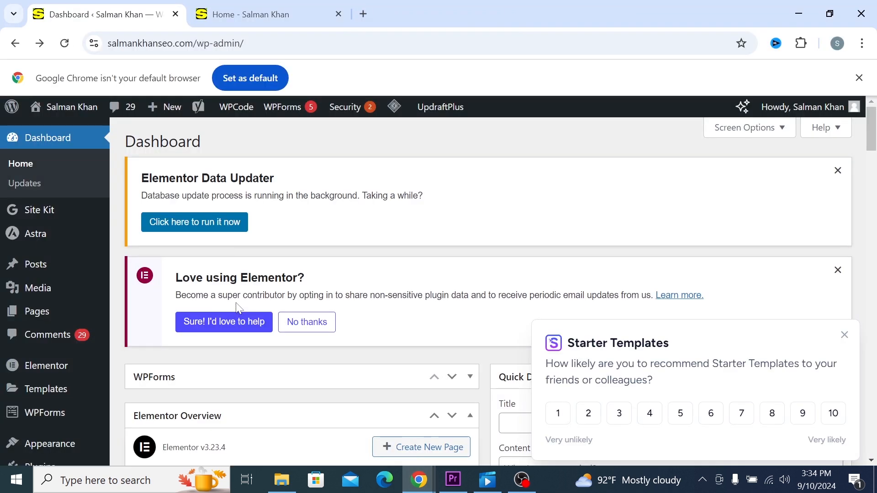
mouse_move(86, 278)
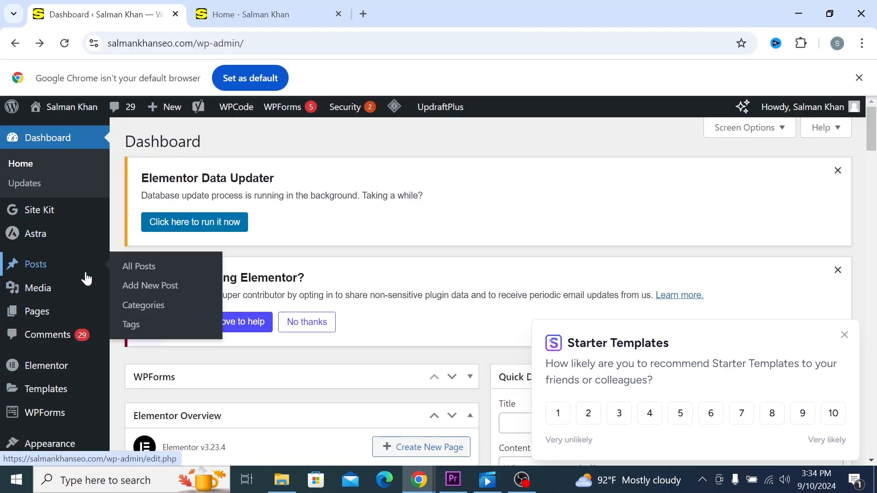
scroll(86, 278, down, 5)
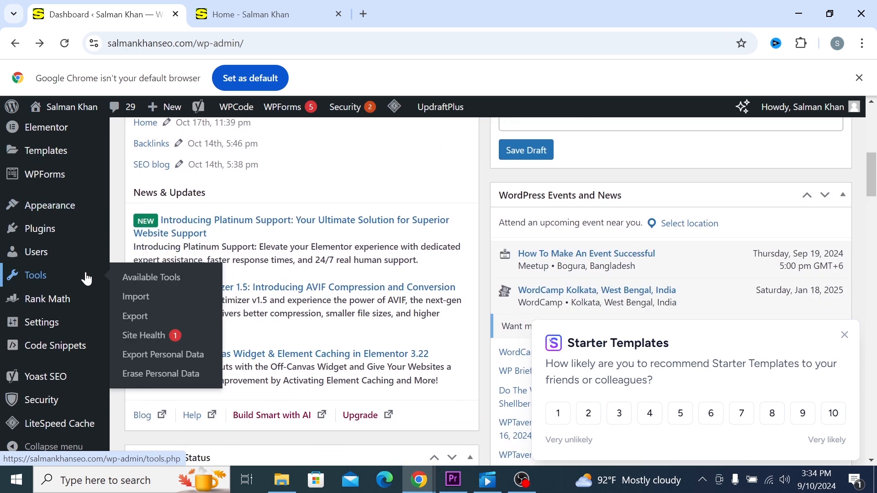
mouse_move(48, 323)
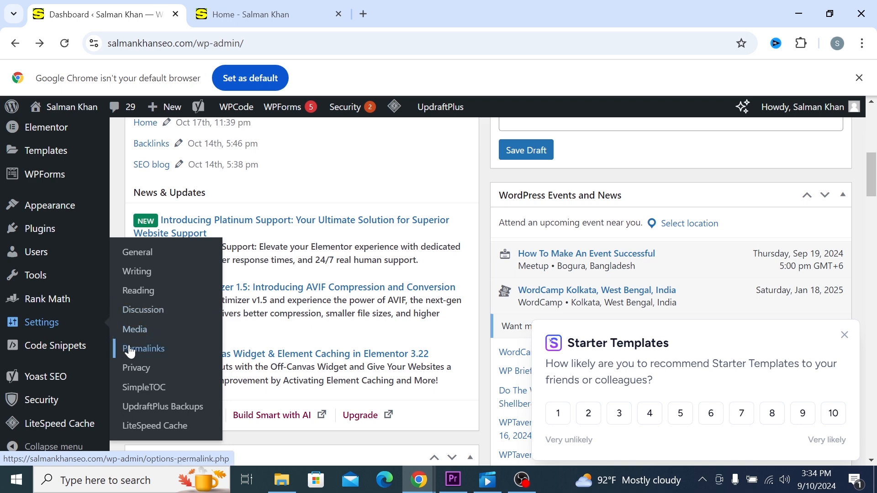
click(145, 350)
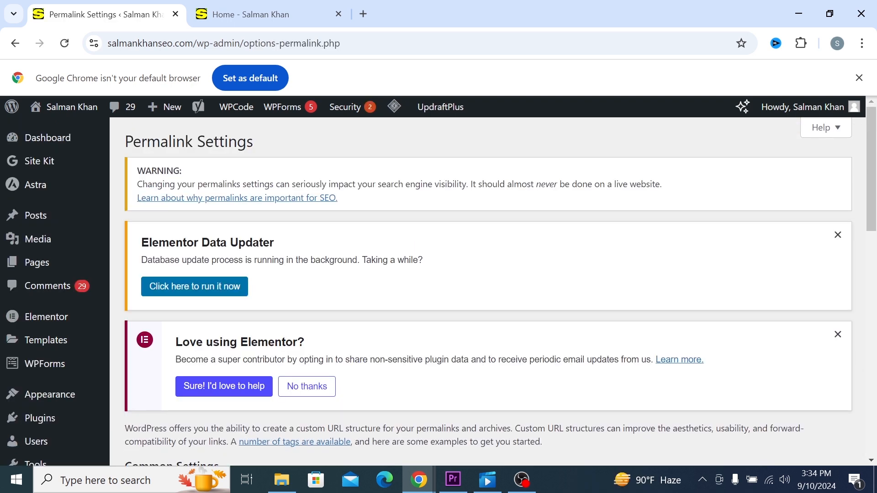
Step: Look through the permalink structure and optional base settings without changing them, and return to the cPanel File Manager window
scroll(280, 355, down, 9)
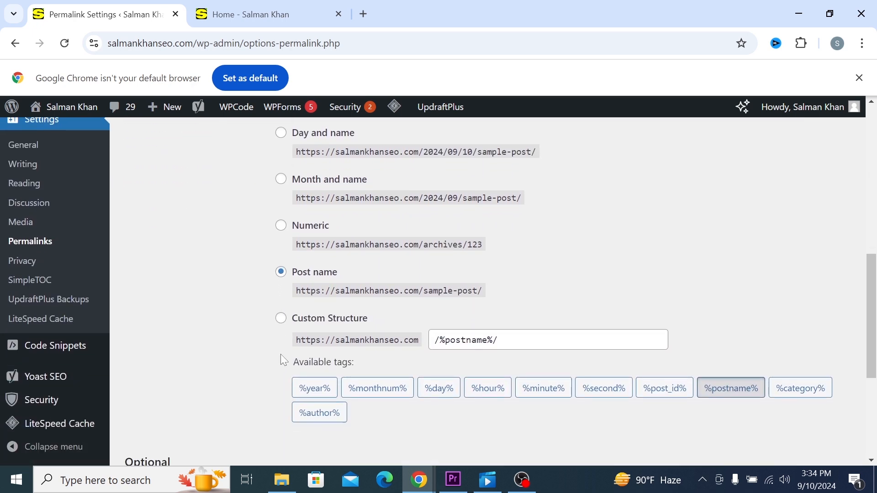
scroll(256, 349, down, 5)
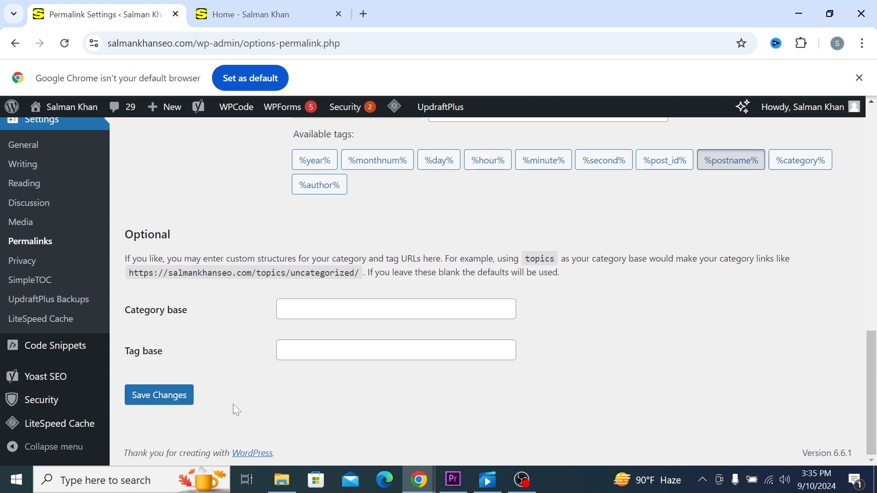
scroll(239, 396, up, 5)
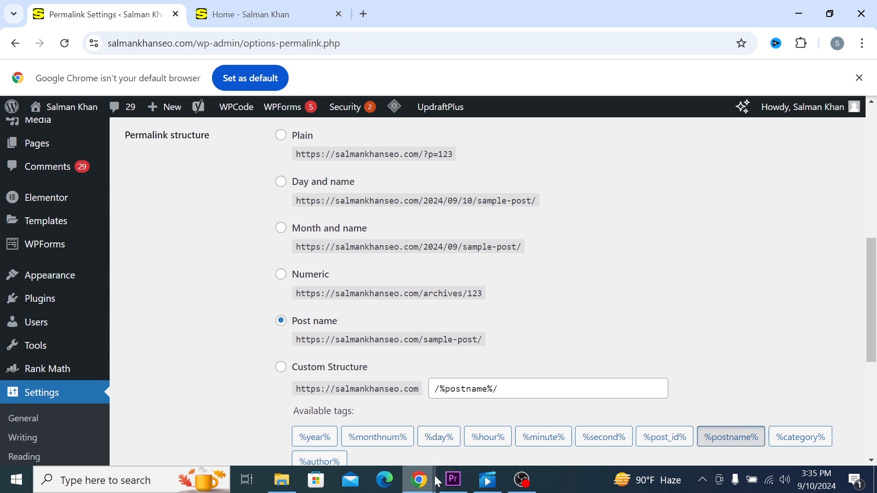
mouse_move(419, 480)
click(459, 445)
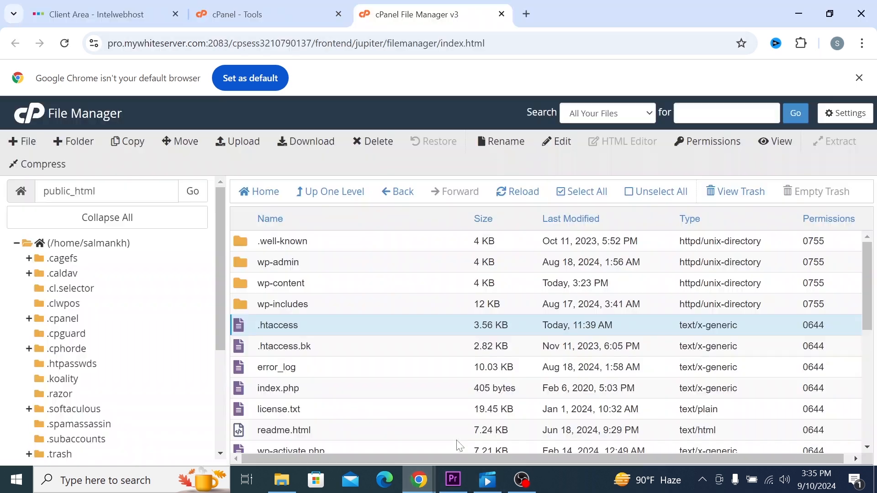